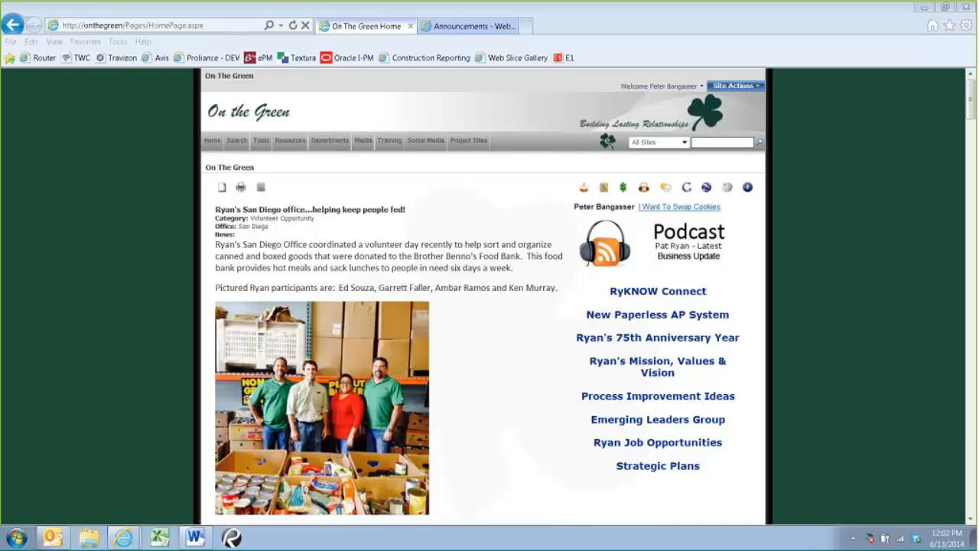
Open Imaging & Process Mgmt from the intranet's tools and continue on to Oracle Invoice Routing
mouse_move(266, 146)
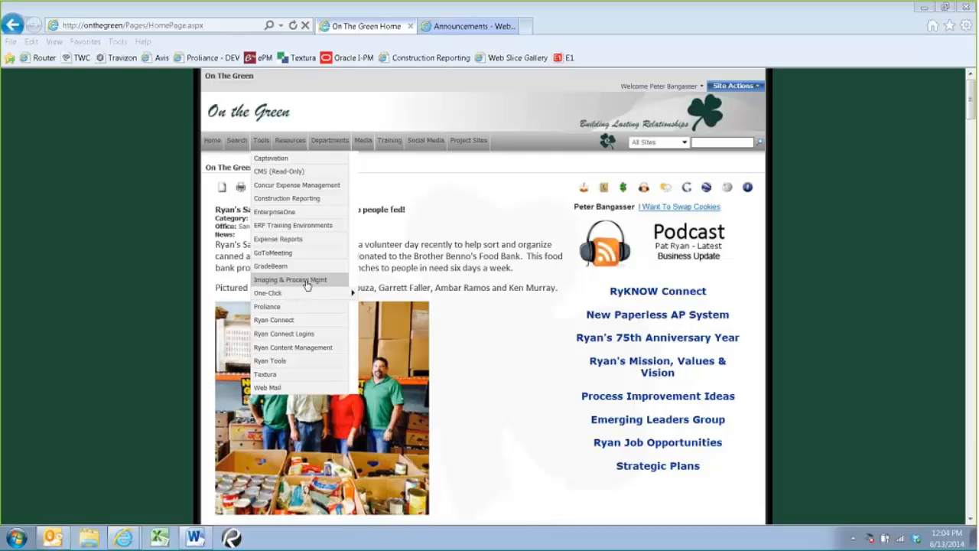
click(273, 380)
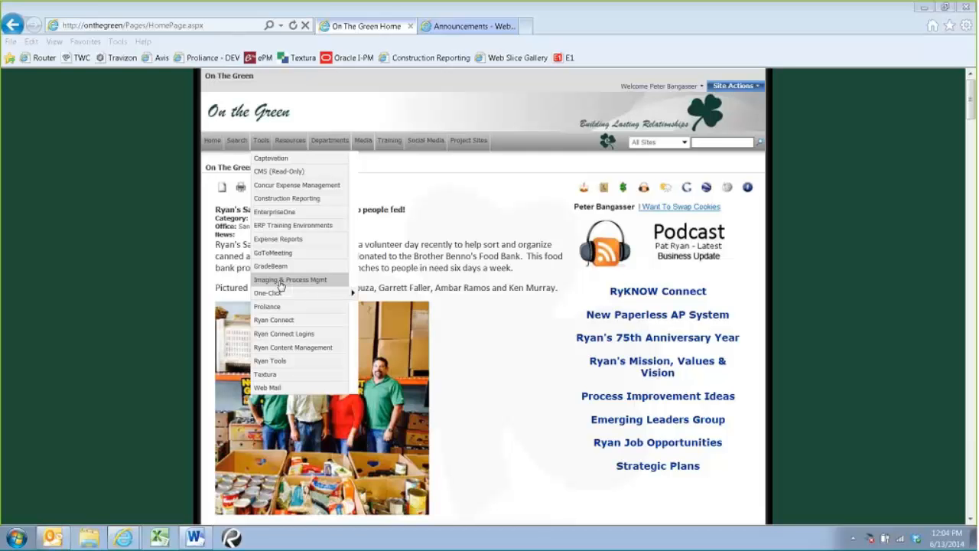
mouse_move(289, 140)
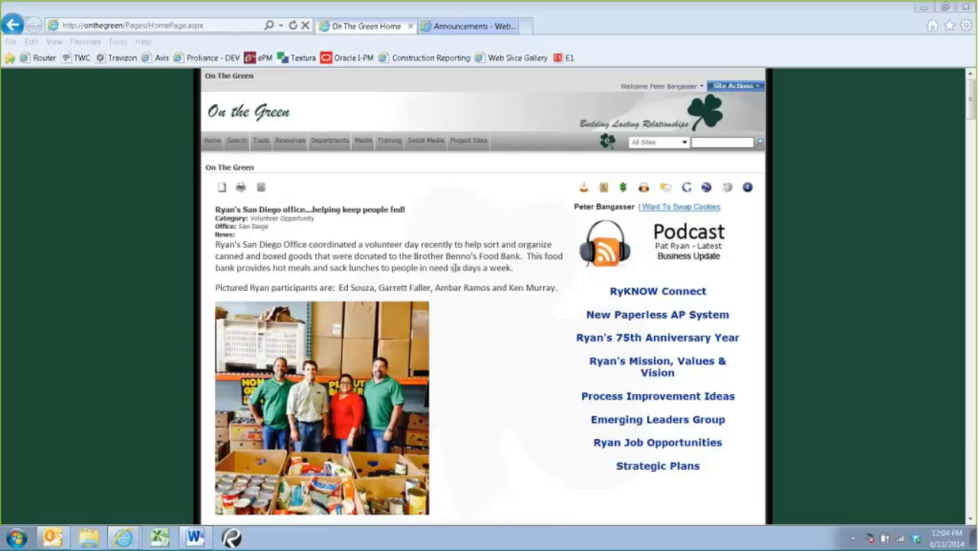
mouse_move(267, 151)
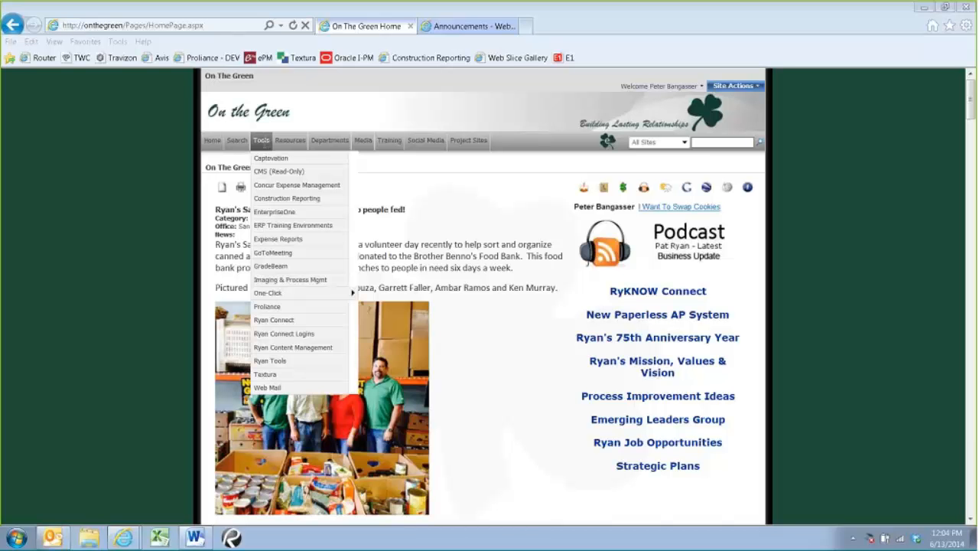
click(266, 279)
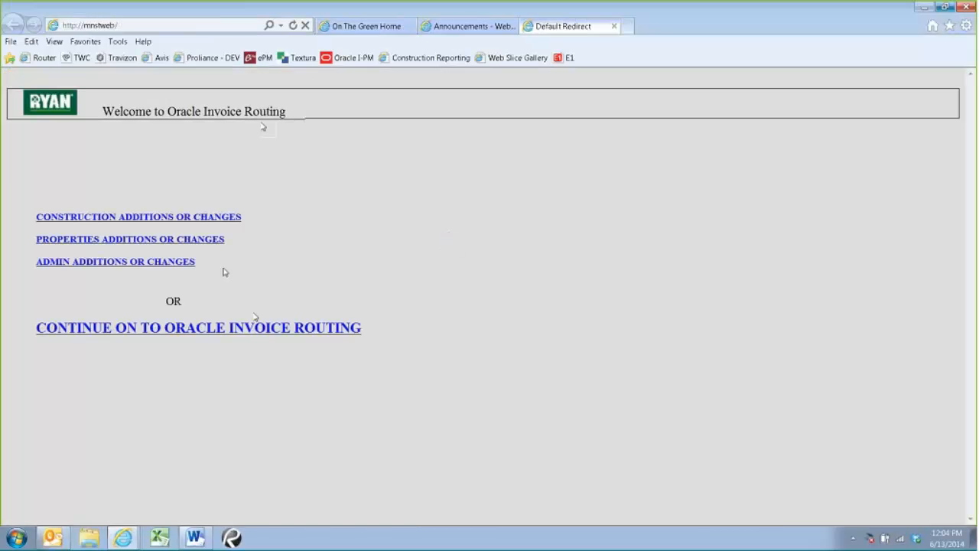
click(162, 329)
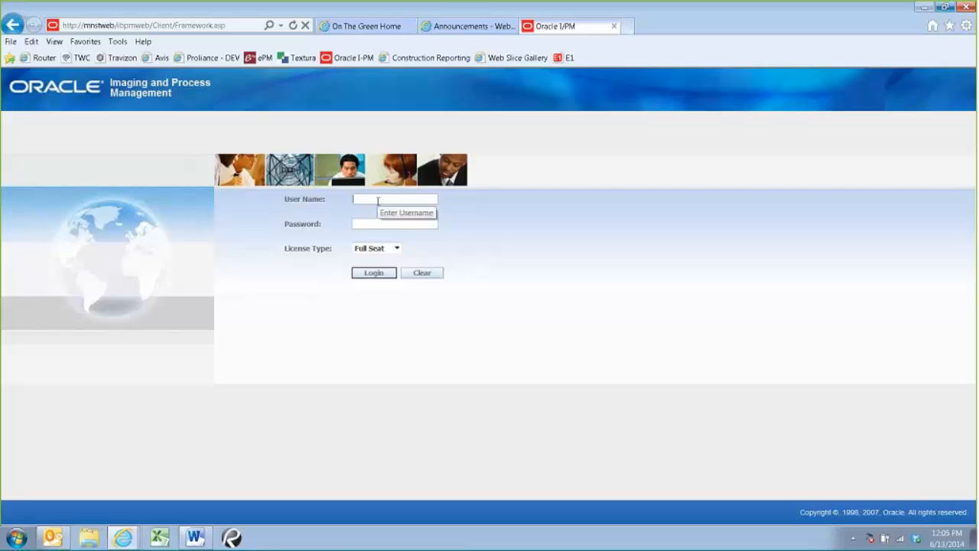
Log in to Imaging and Process Management with the user name and account password, using the Full Seat license type
text(peterb)
key(Tab)
text(*)
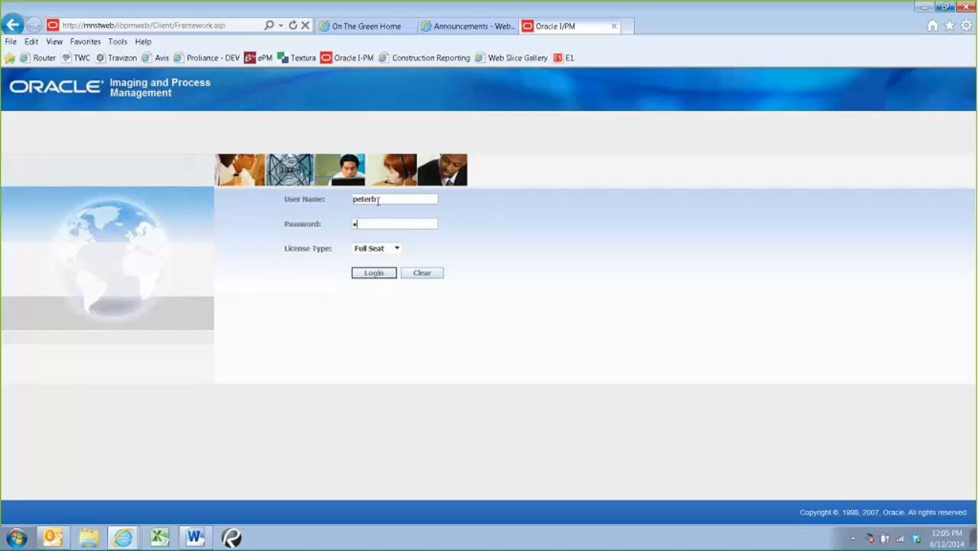
text(*******)
key(Return)
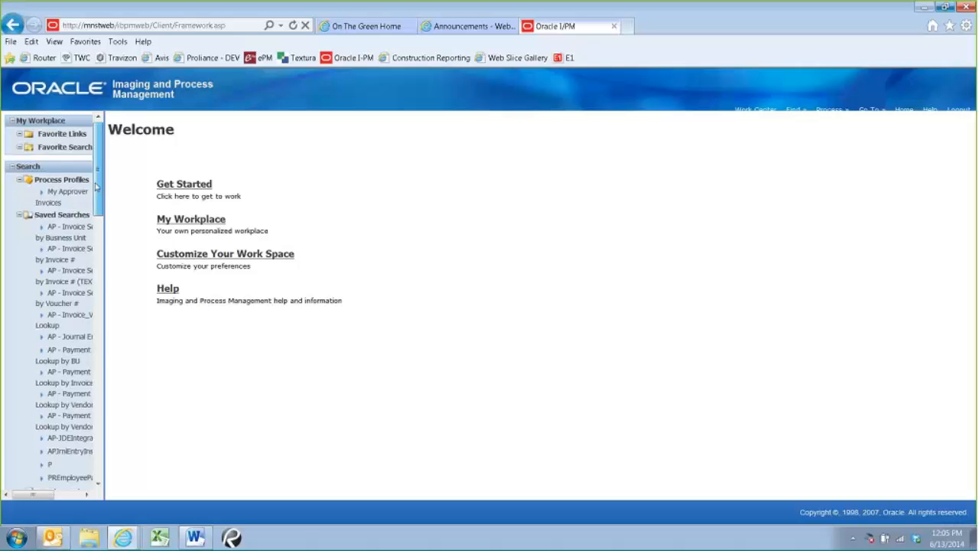
Look through the process profiles and the available saved searches for invoices and payments without choosing one
scroll(98, 203, down, 1)
scroll(98, 200, up, 1)
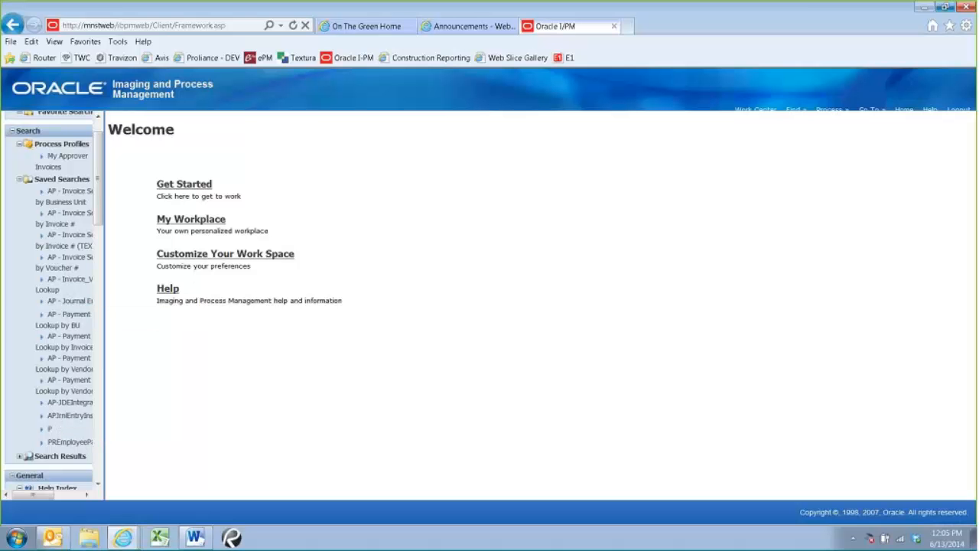
drag(48, 496, 63, 500)
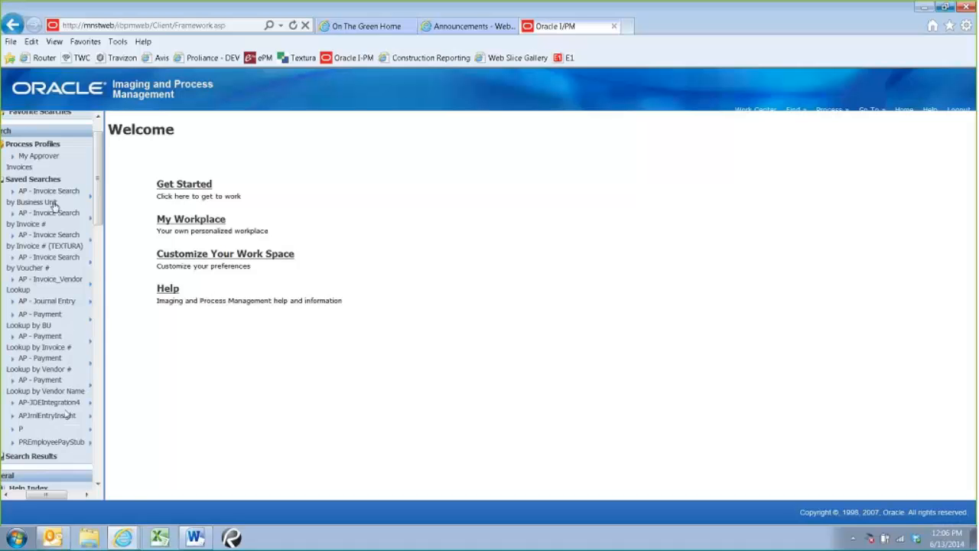
drag(46, 494, 29, 494)
click(75, 186)
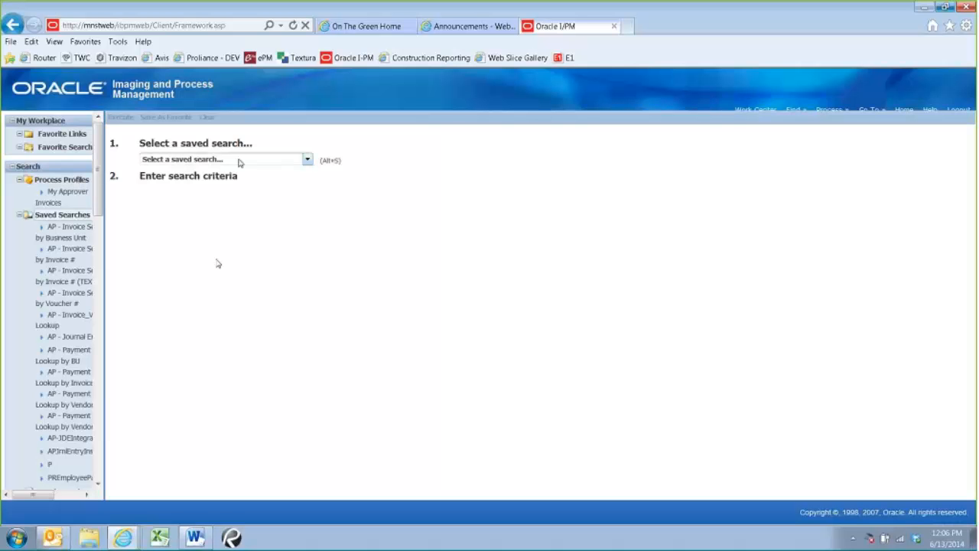
click(240, 161)
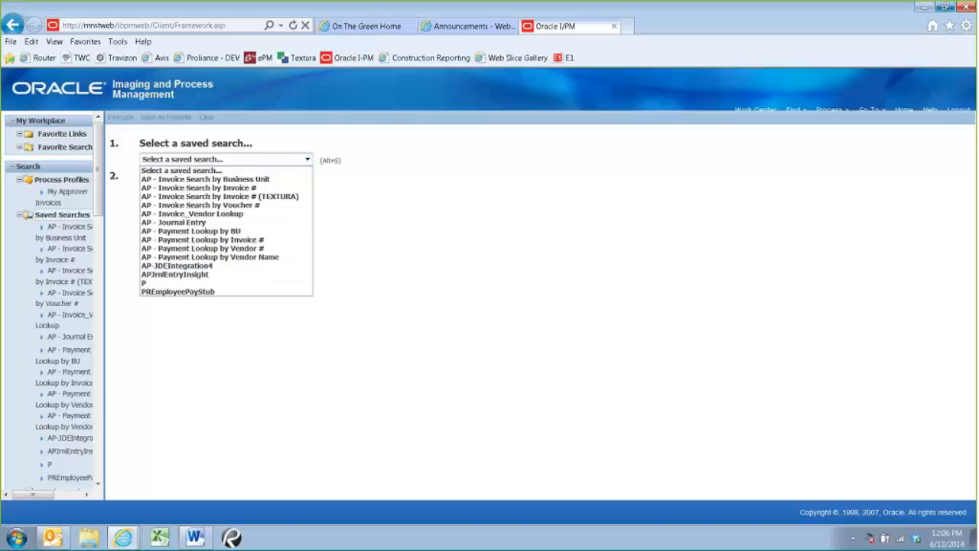
click(375, 258)
click(223, 159)
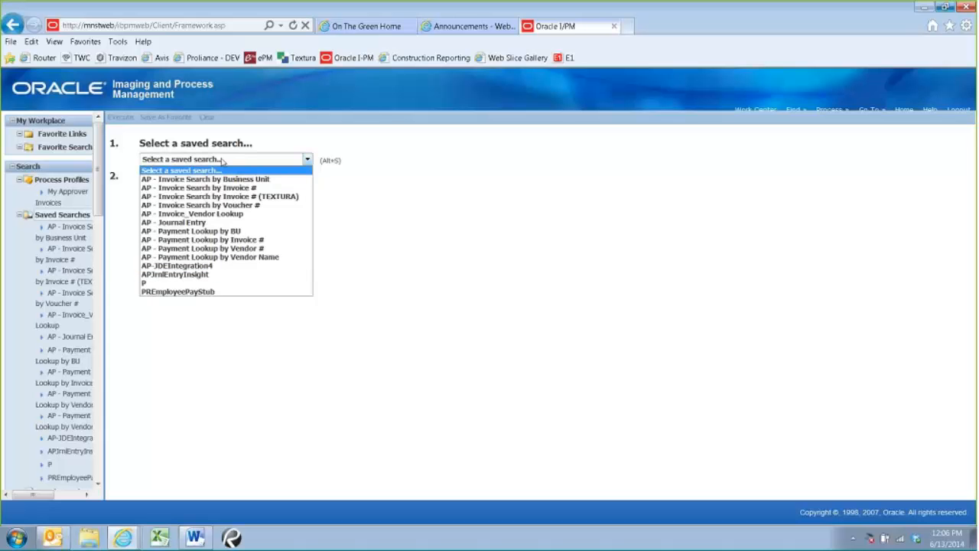
click(363, 266)
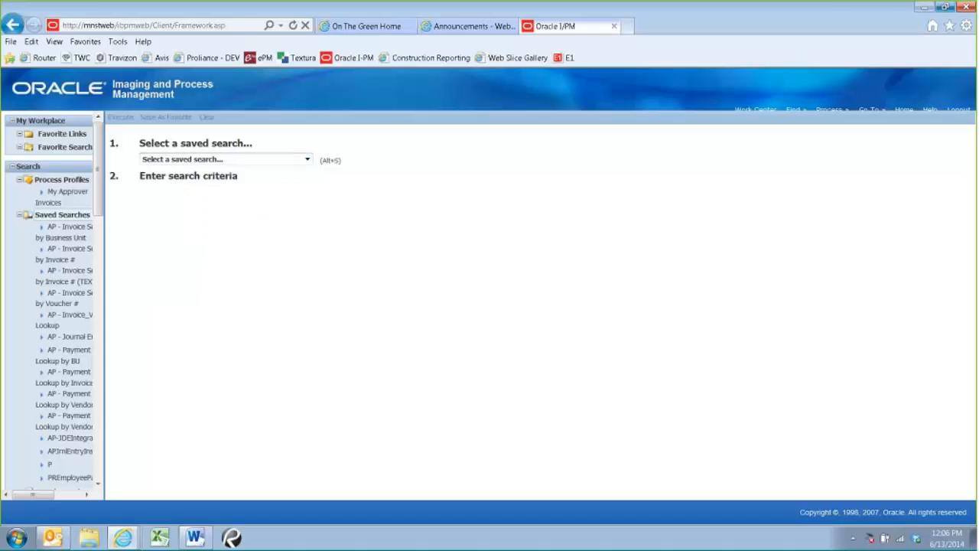
Open My Approver Invoices, select both the Apple Inc and Office Depot Inc packages, and open them for approval
click(64, 195)
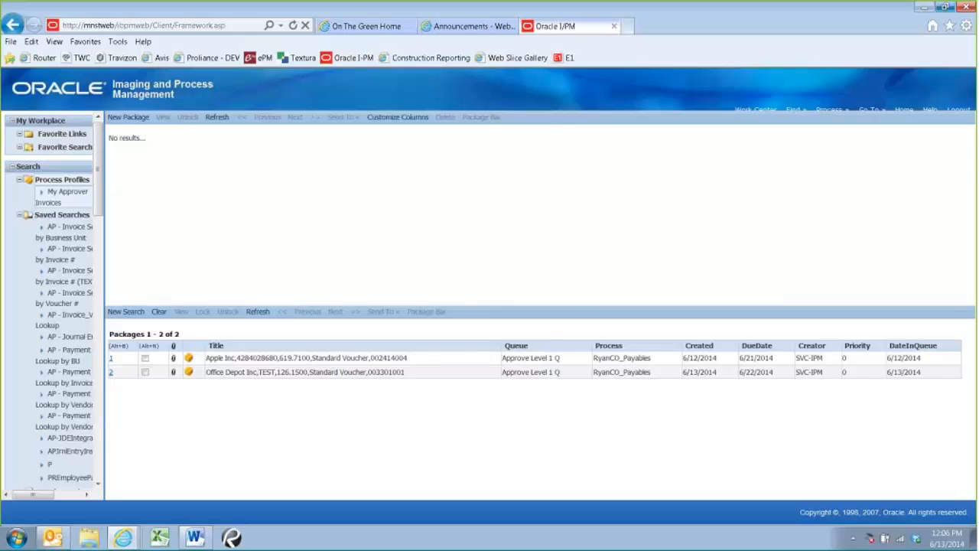
click(145, 372)
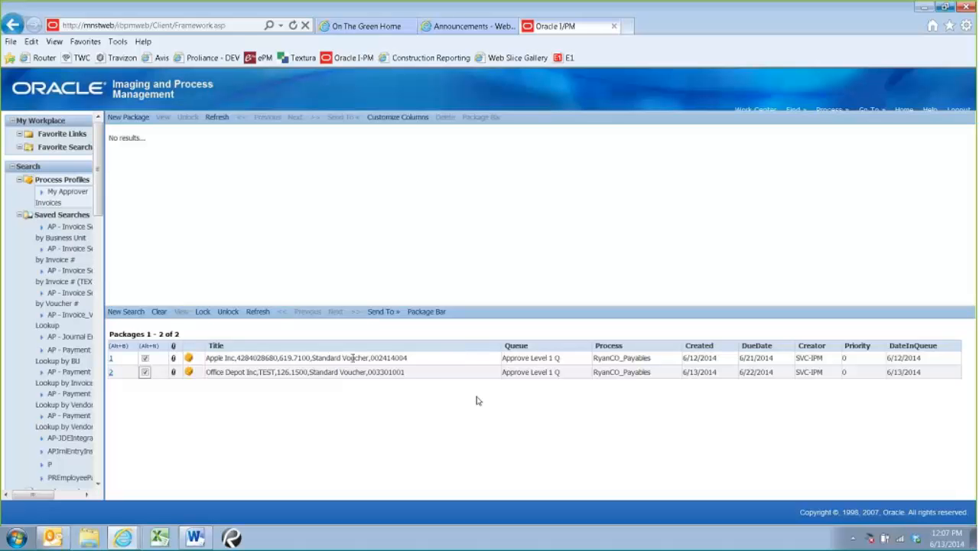
click(426, 312)
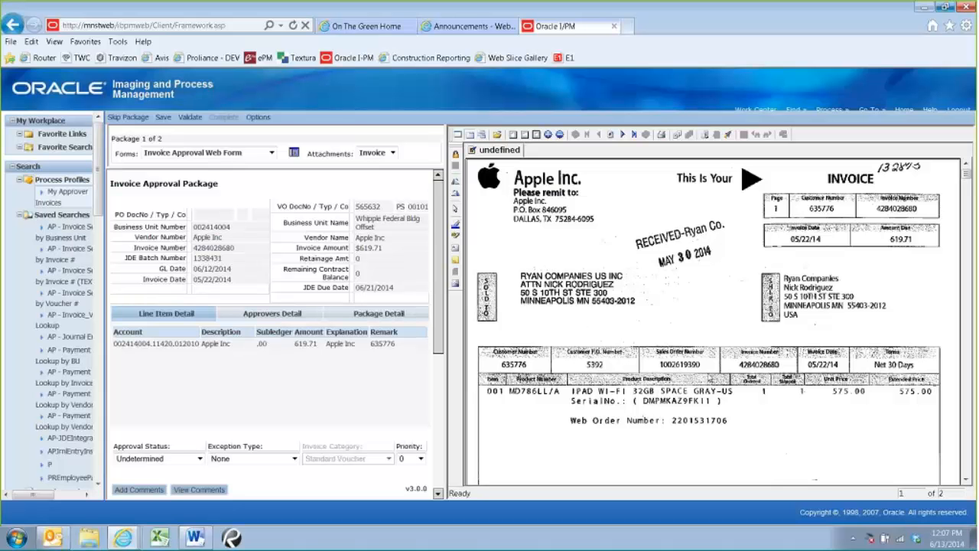
Examine the scanned Apple Inc invoice's header, line item, handwritten coding and total against the details in the Invoice Approval Package
scroll(658, 335, down, 2)
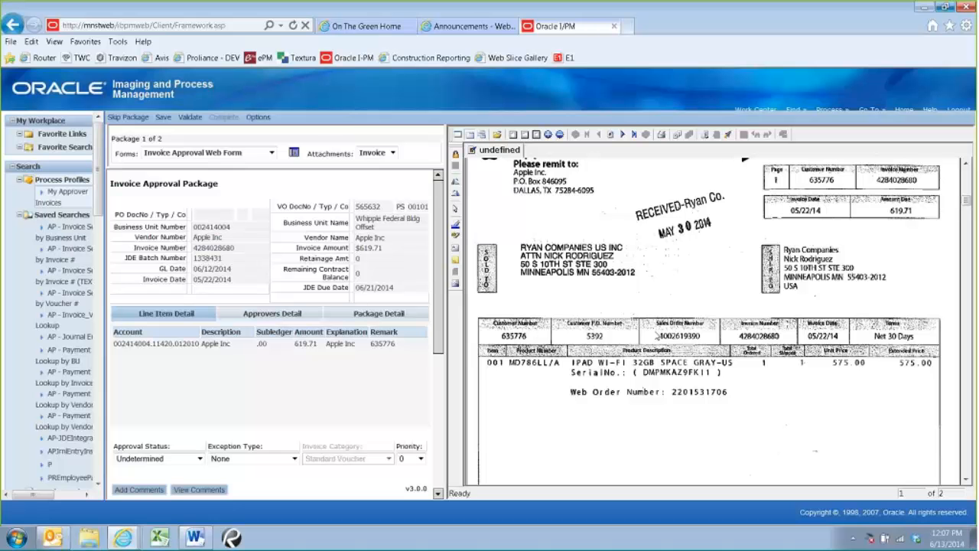
scroll(656, 335, up, 2)
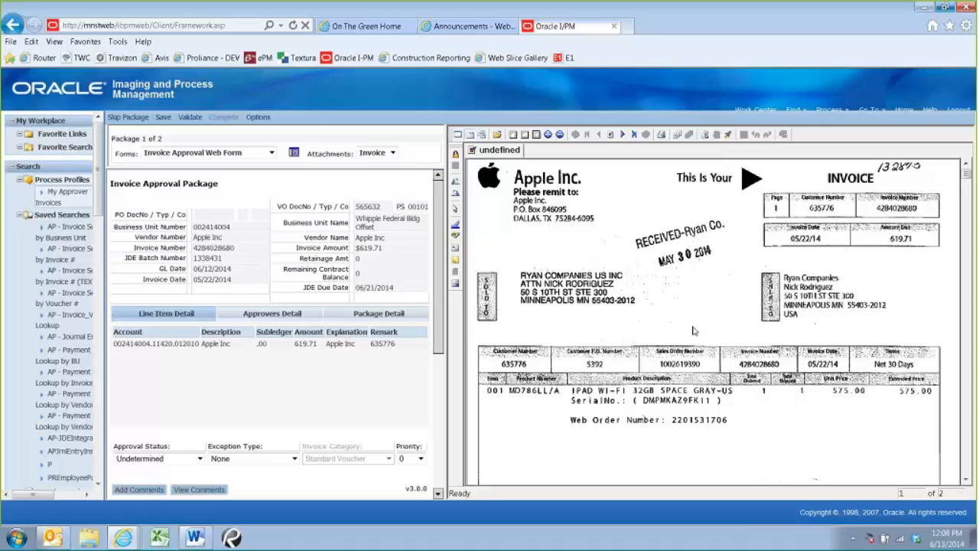
scroll(897, 266, down, 3)
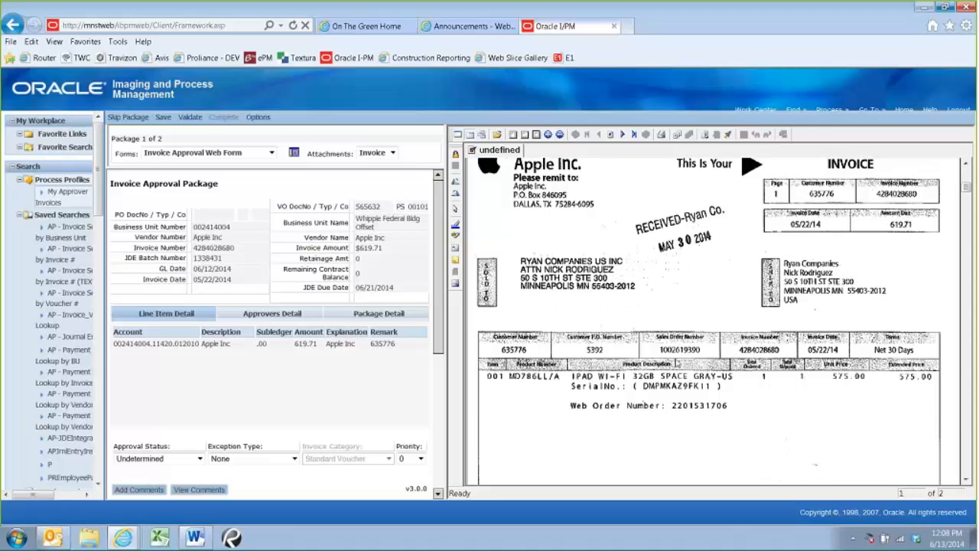
scroll(919, 290, down, 1)
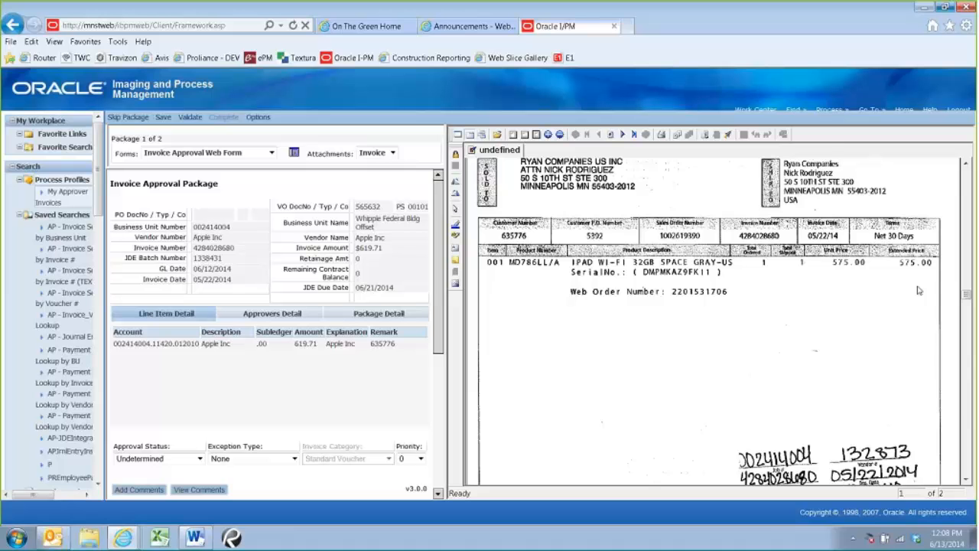
scroll(919, 290, down, 5)
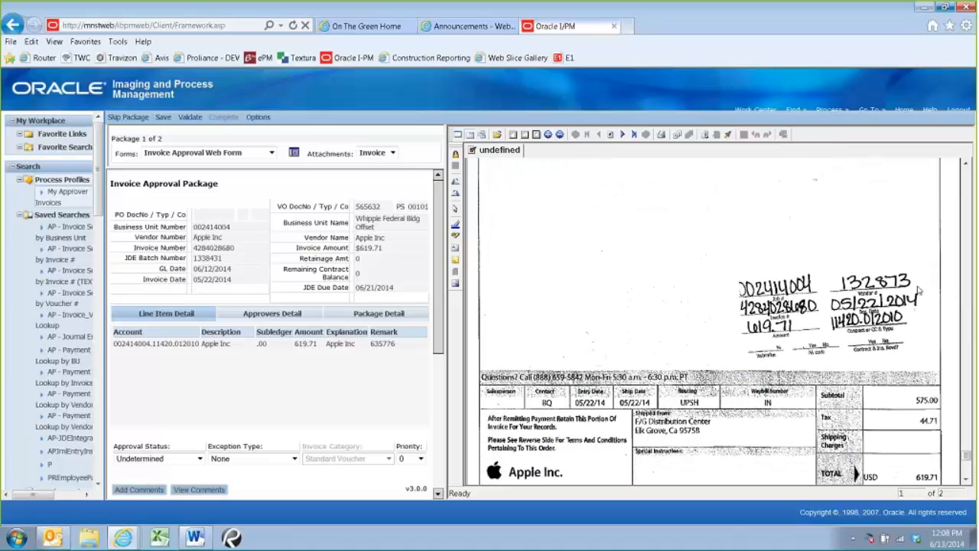
scroll(920, 291, down, 1)
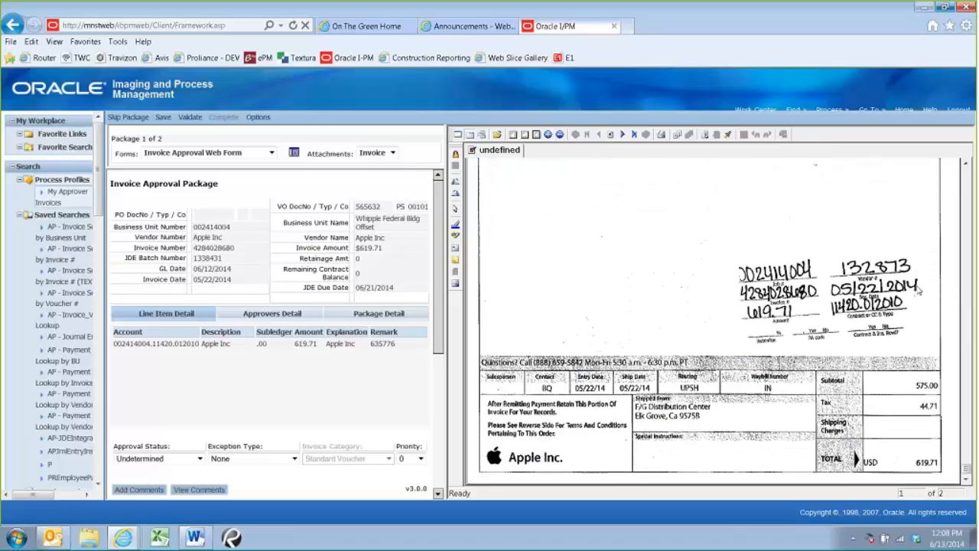
scroll(910, 444, up, 5)
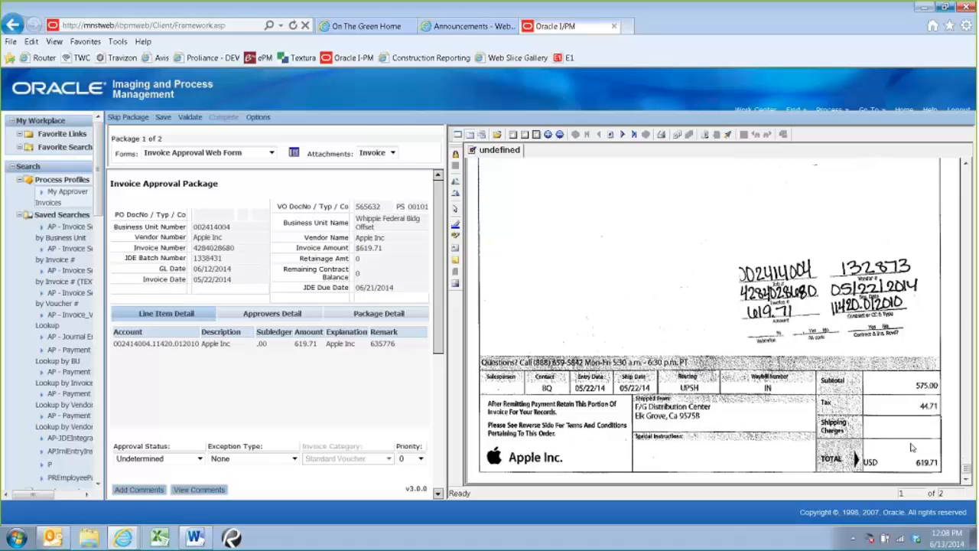
scroll(901, 382, down, 5)
scroll(778, 330, up, 3)
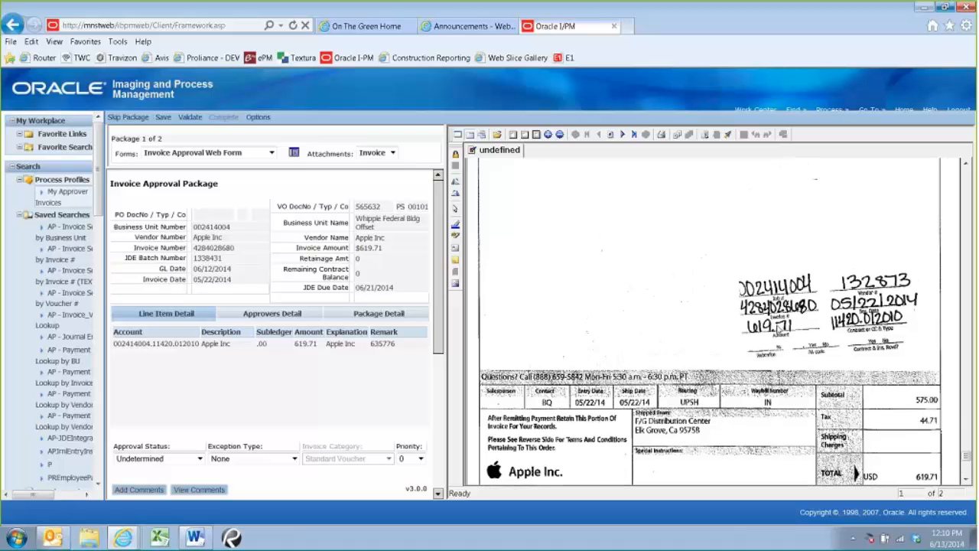
scroll(778, 330, up, 2)
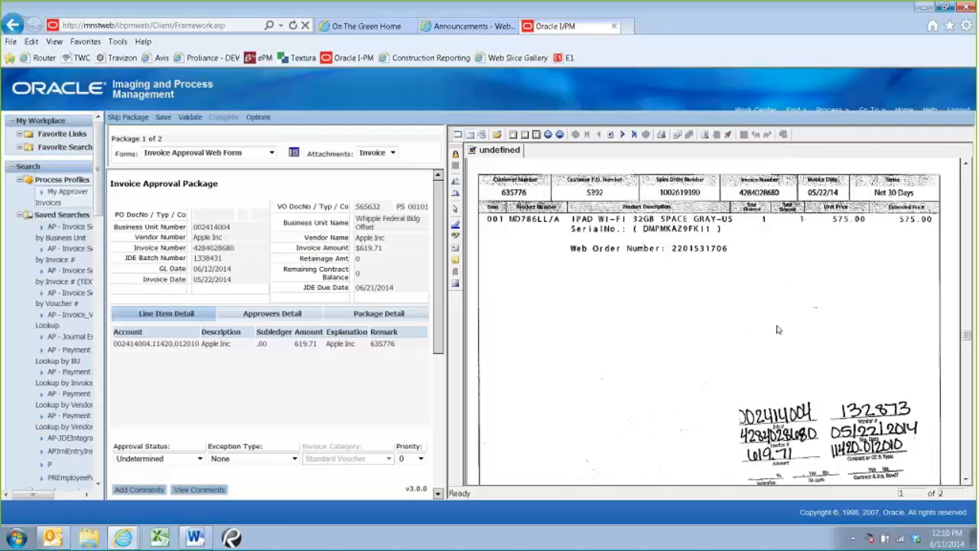
scroll(777, 330, up, 1)
scroll(628, 266, up, 1)
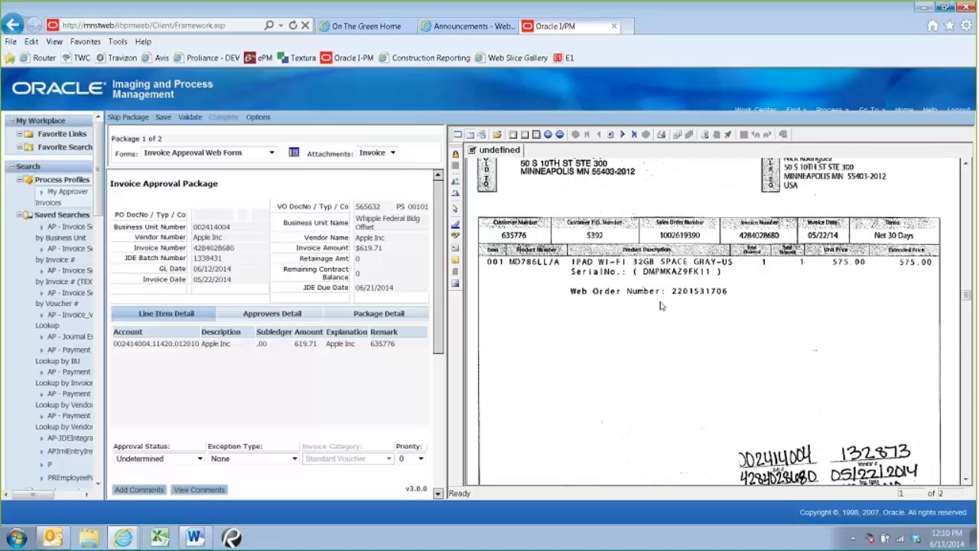
scroll(658, 314, down, 2)
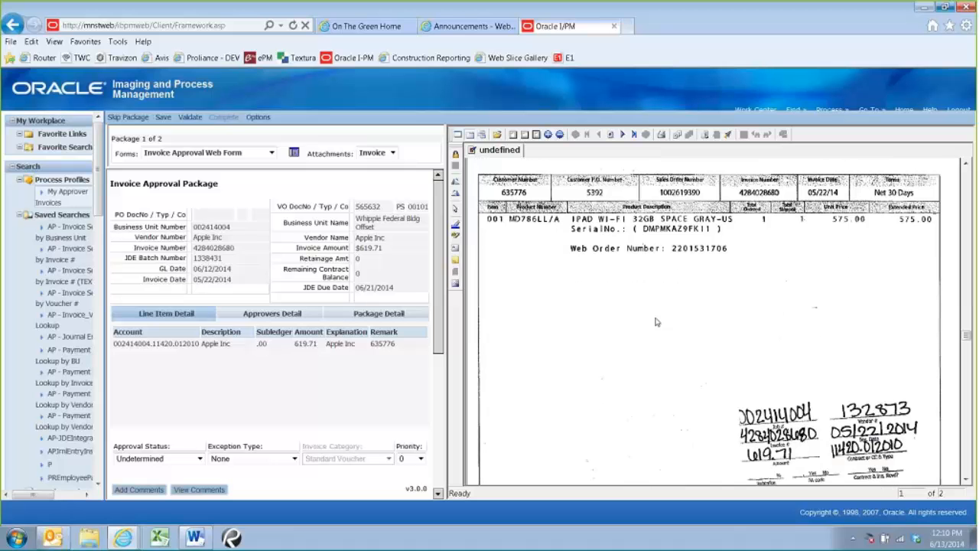
scroll(725, 358, down, 1)
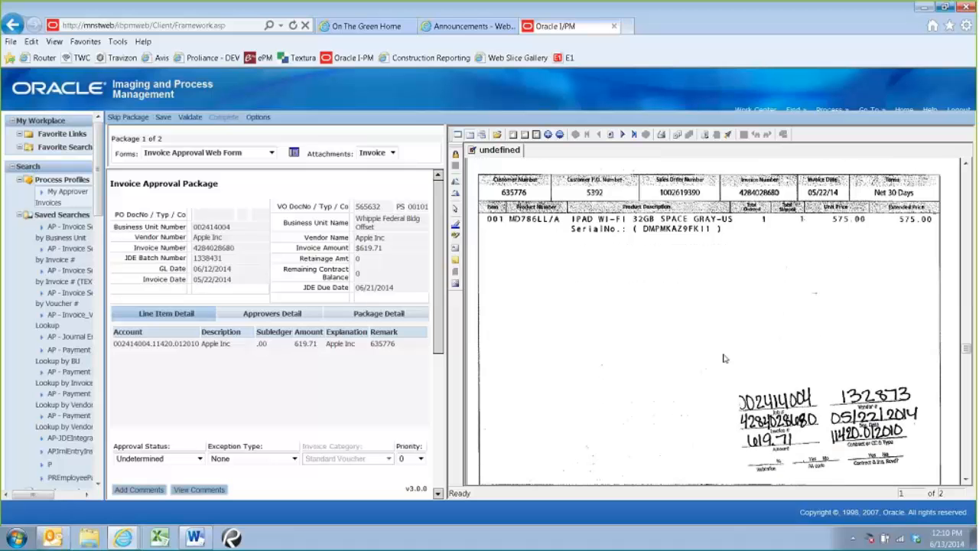
scroll(725, 358, down, 2)
scroll(725, 358, down, 3)
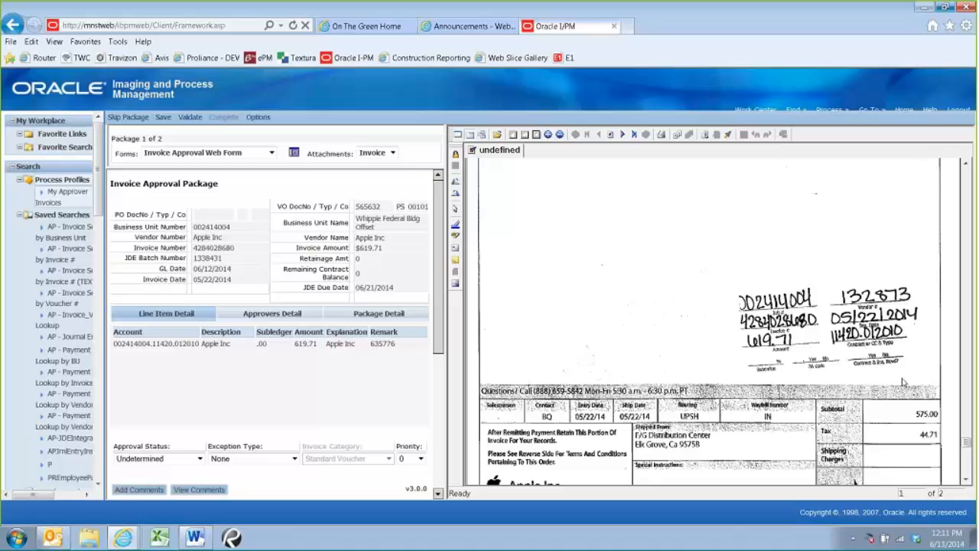
scroll(902, 382, down, 2)
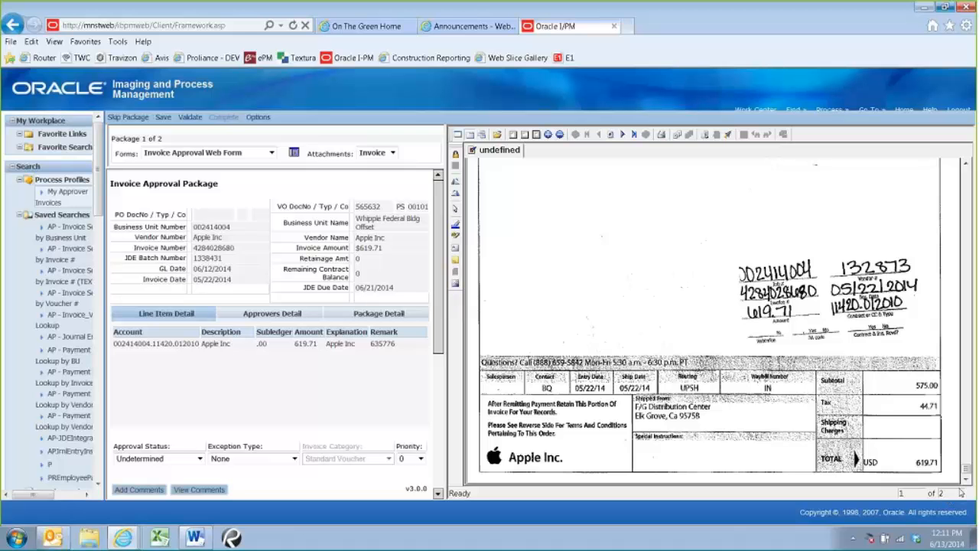
scroll(898, 334, up, 5)
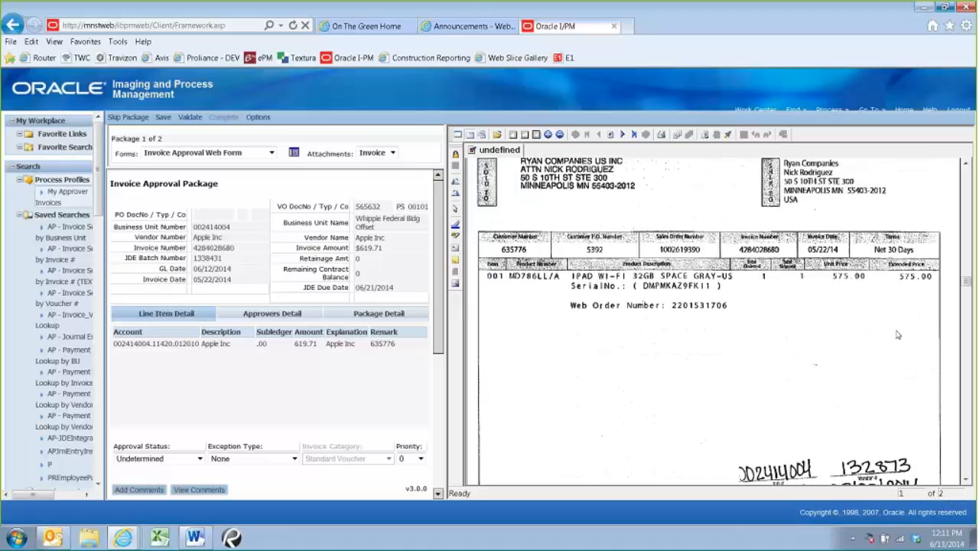
scroll(898, 334, up, 3)
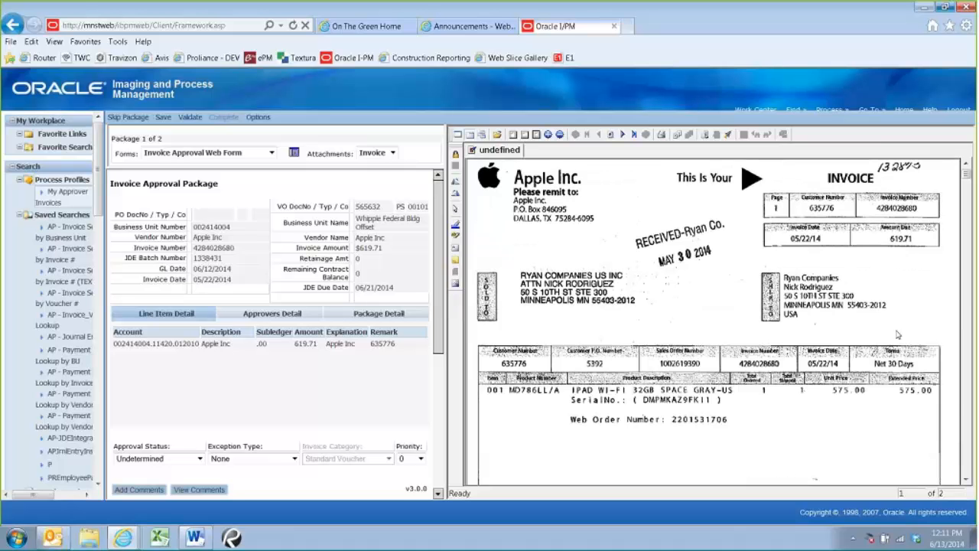
scroll(898, 334, down, 8)
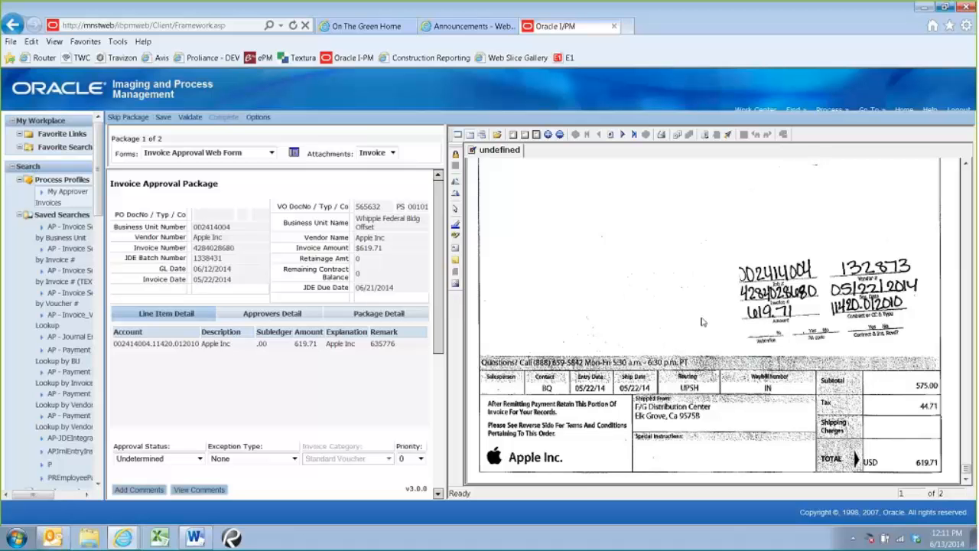
scroll(643, 246, up, 1)
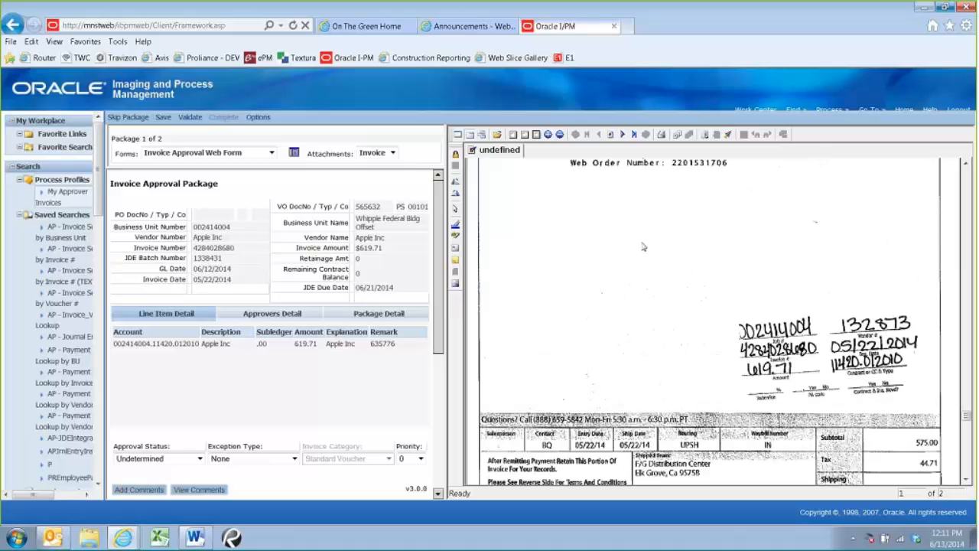
Examine the purchase order attached as the second page, including its product line and totals, and return to the invoice page
scroll(647, 233, up, 2)
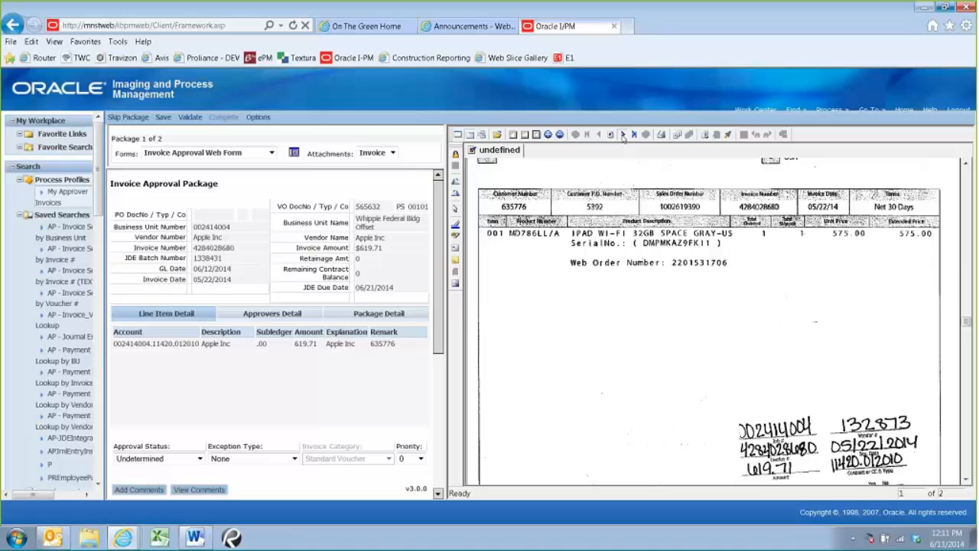
click(622, 134)
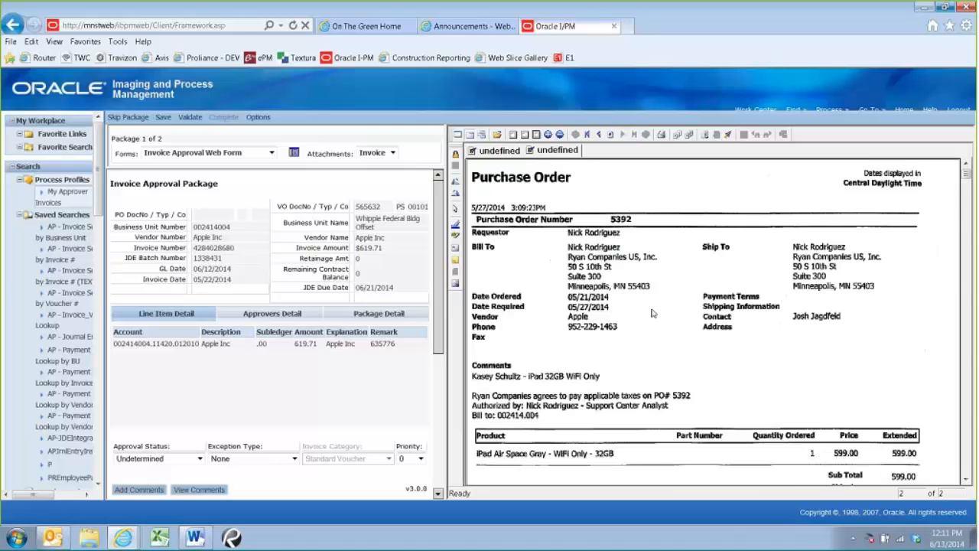
scroll(653, 312, down, 1)
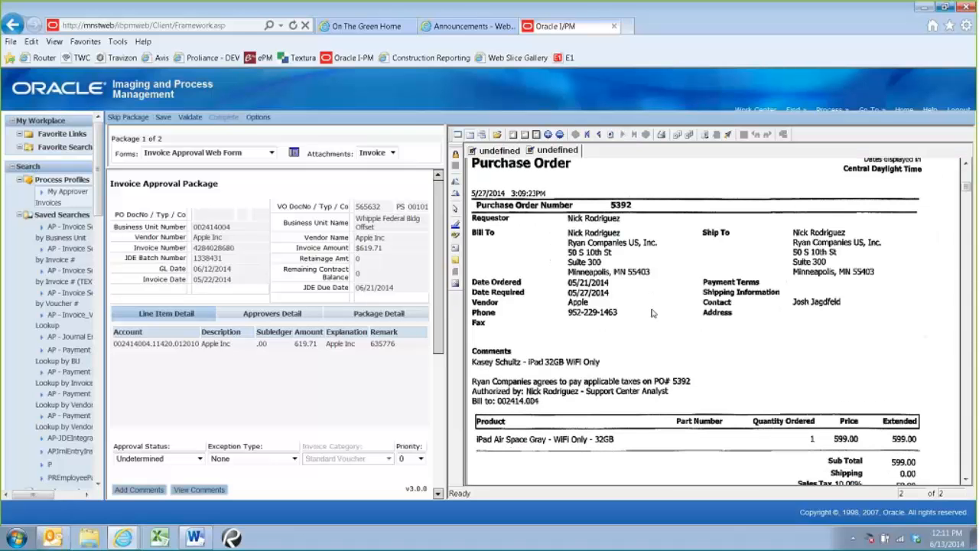
scroll(652, 313, down, 1)
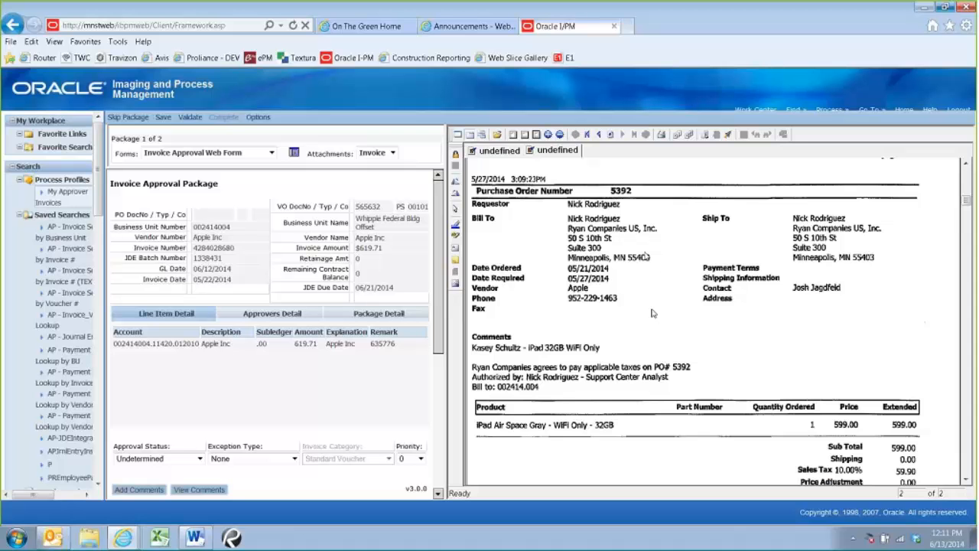
scroll(652, 312, up, 2)
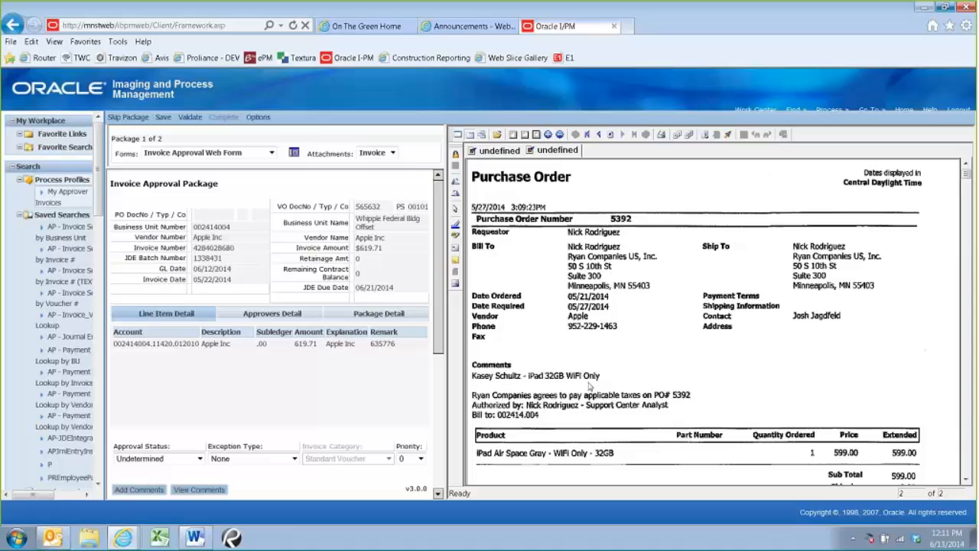
scroll(625, 325, down, 3)
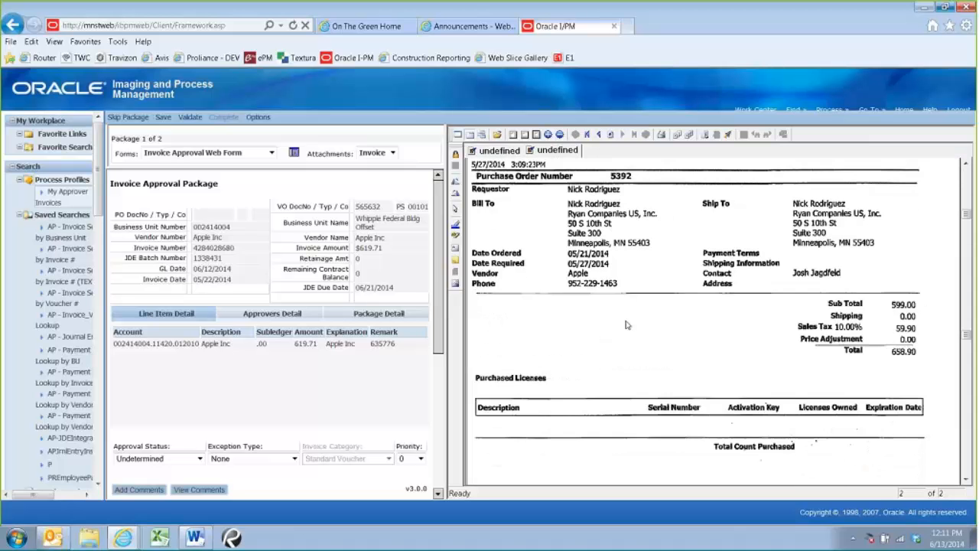
scroll(626, 325, up, 10)
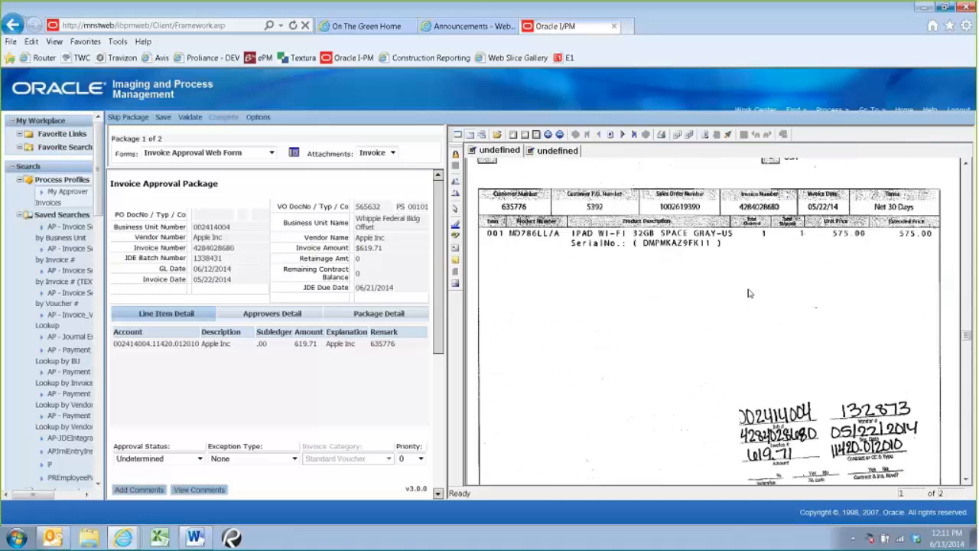
Highlight the invoice's Tax row in yellow and add the text annotation "TAX not correct" in the blank area beside the handwritten coding
scroll(750, 293, down, 3)
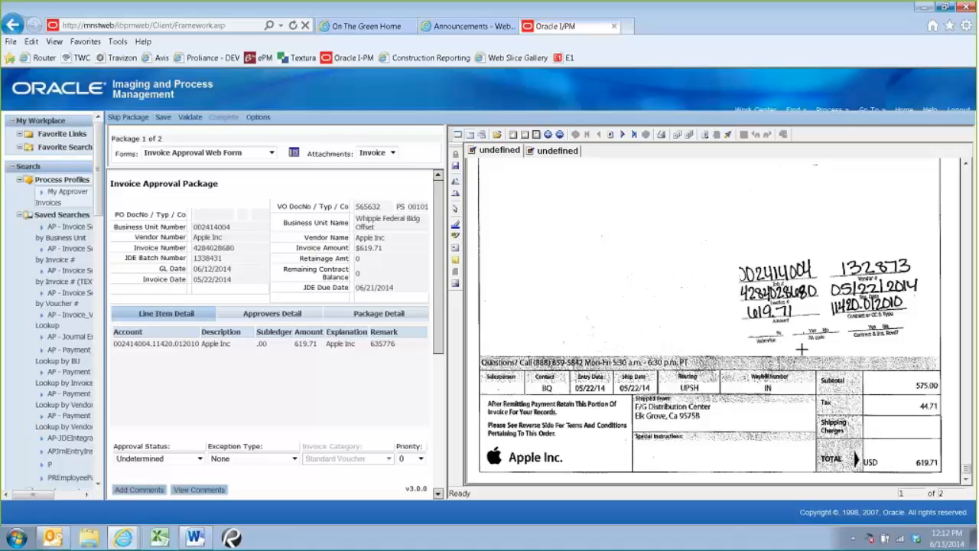
mouse_move(814, 396)
mouse_down()
mouse_move(874, 417)
mouse_move(940, 417)
mouse_up()
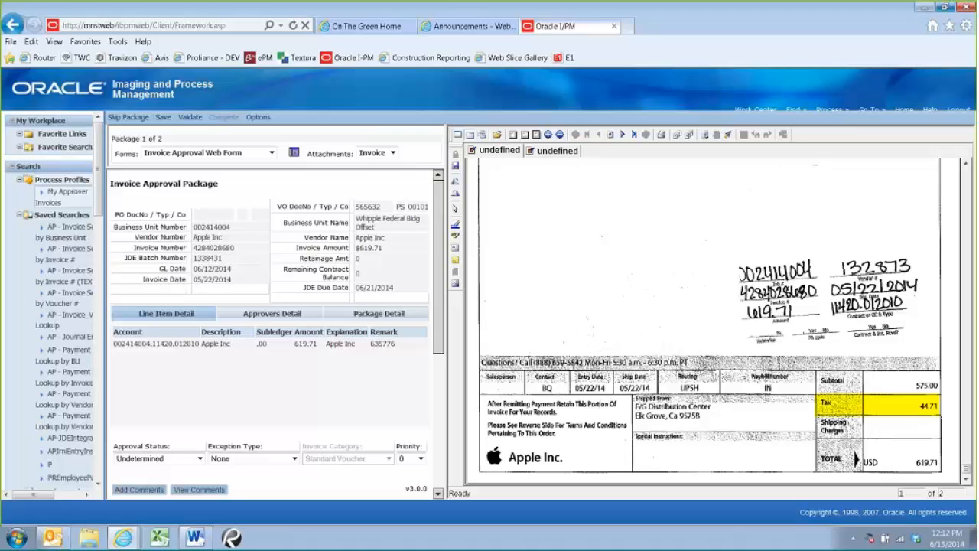
drag(590, 293, 711, 330)
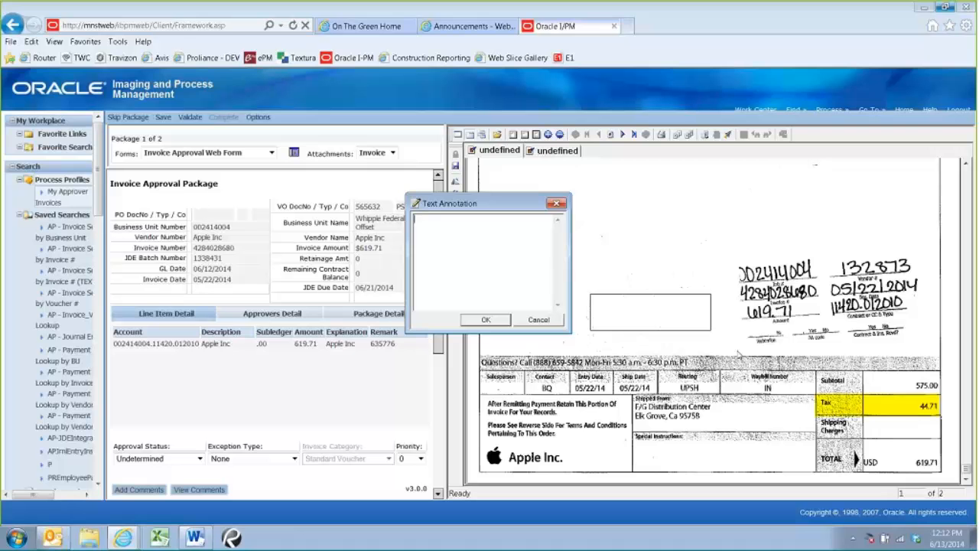
text(TE)
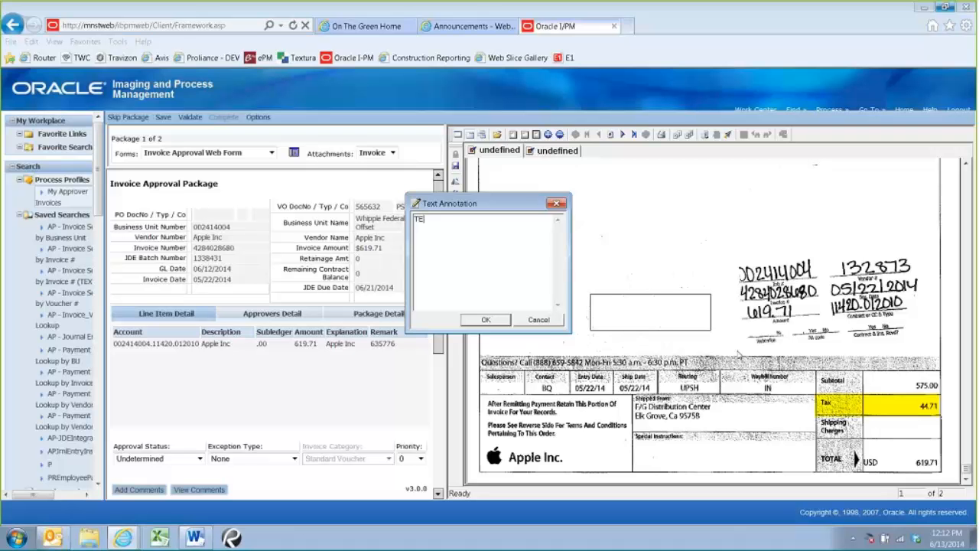
text(X not correct)
click(498, 323)
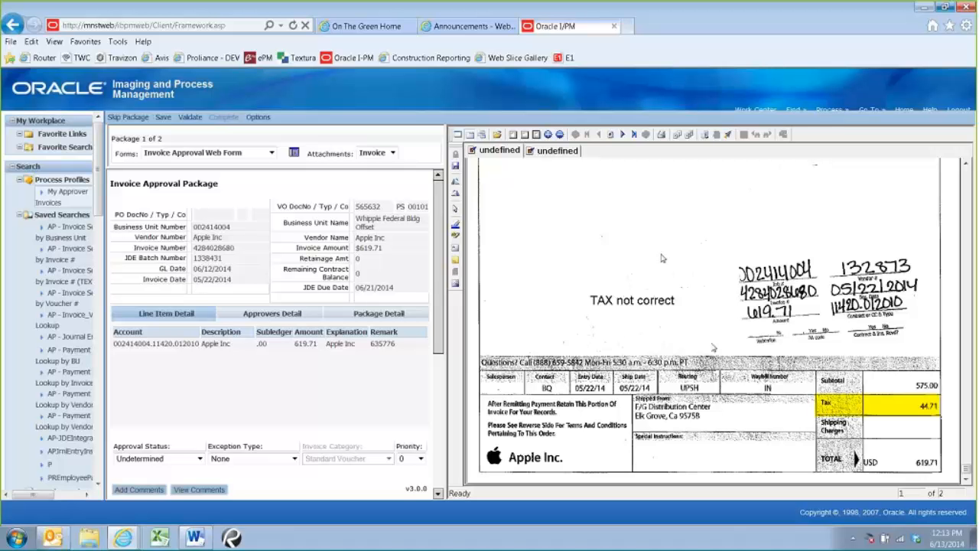
Look back over the annotated Apple Inc invoice, from its header and line item down to the handwritten coding and totals
scroll(726, 366, up, 3)
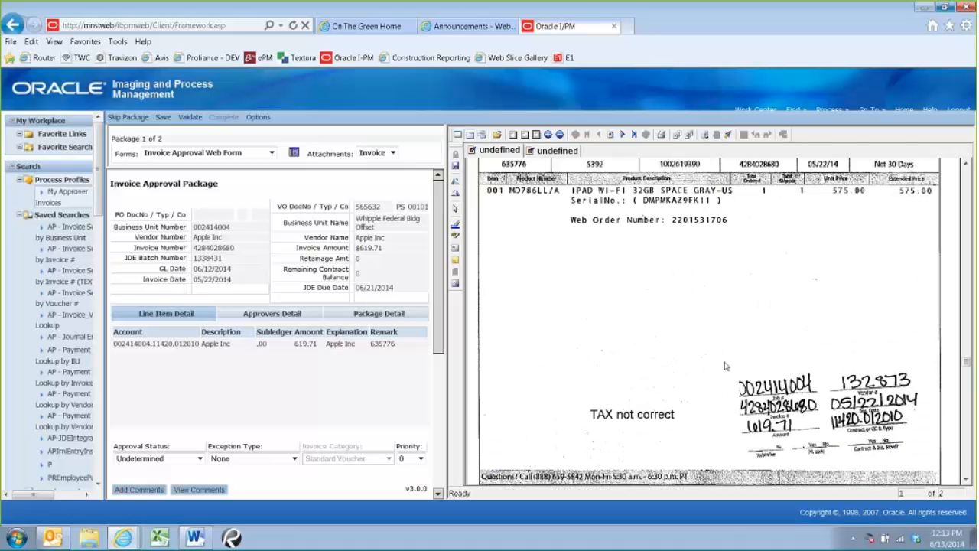
scroll(726, 366, up, 1)
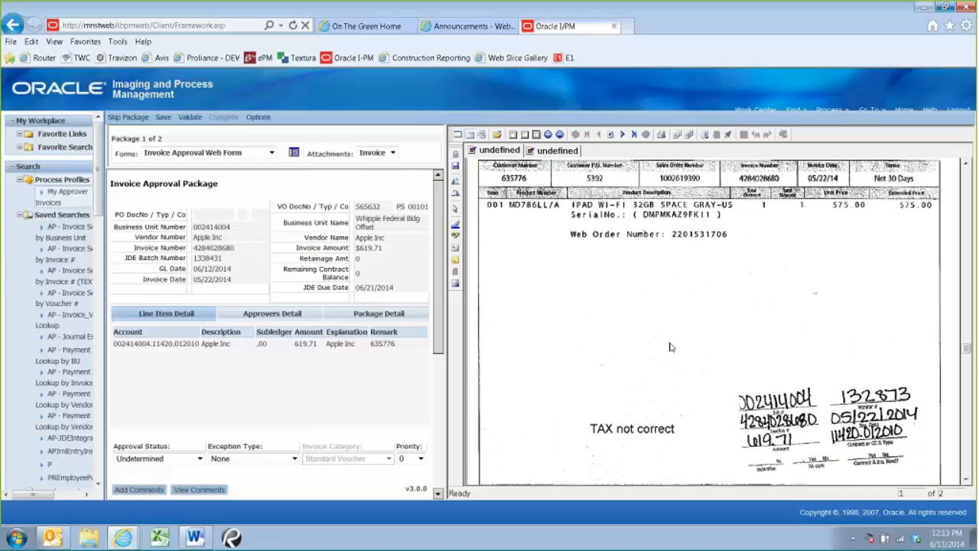
scroll(670, 347, up, 2)
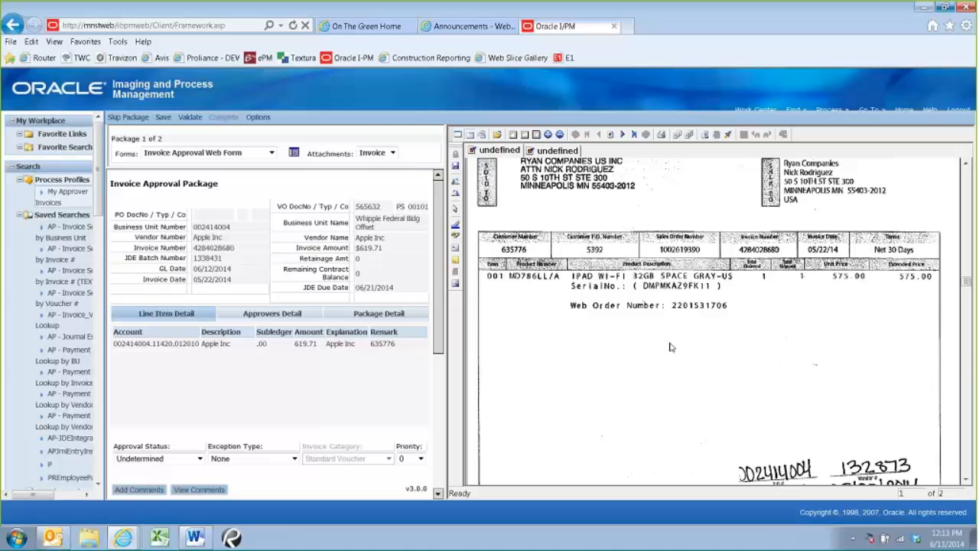
scroll(670, 347, up, 2)
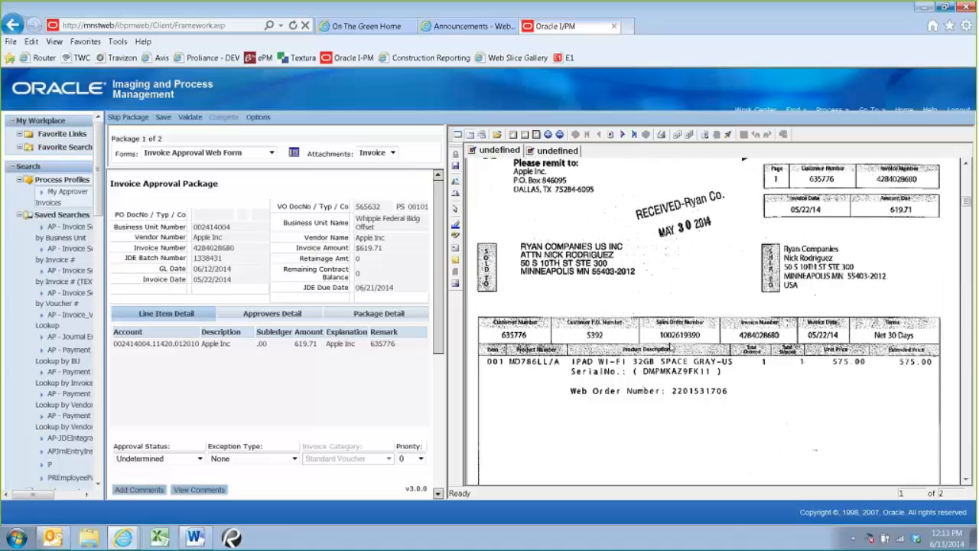
scroll(671, 348, up, 1)
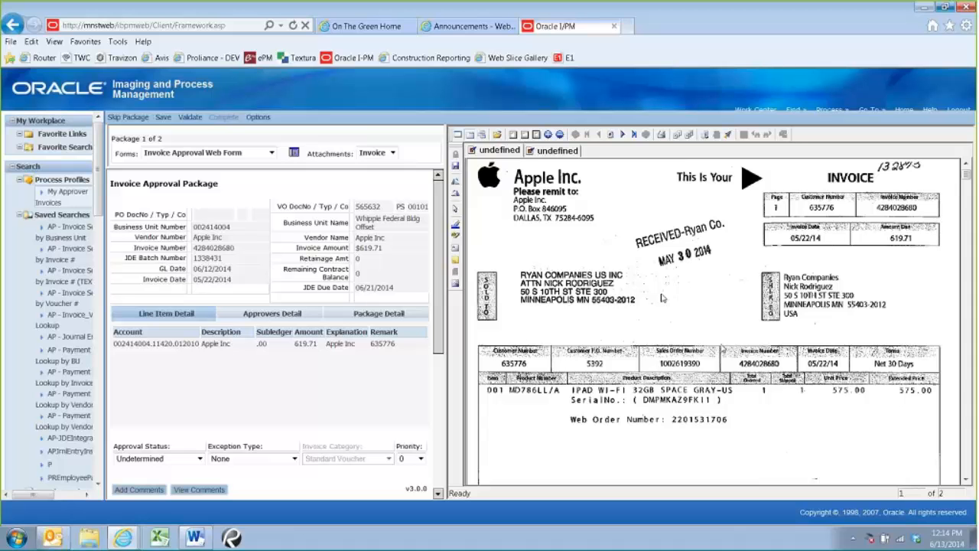
scroll(663, 298, down, 1)
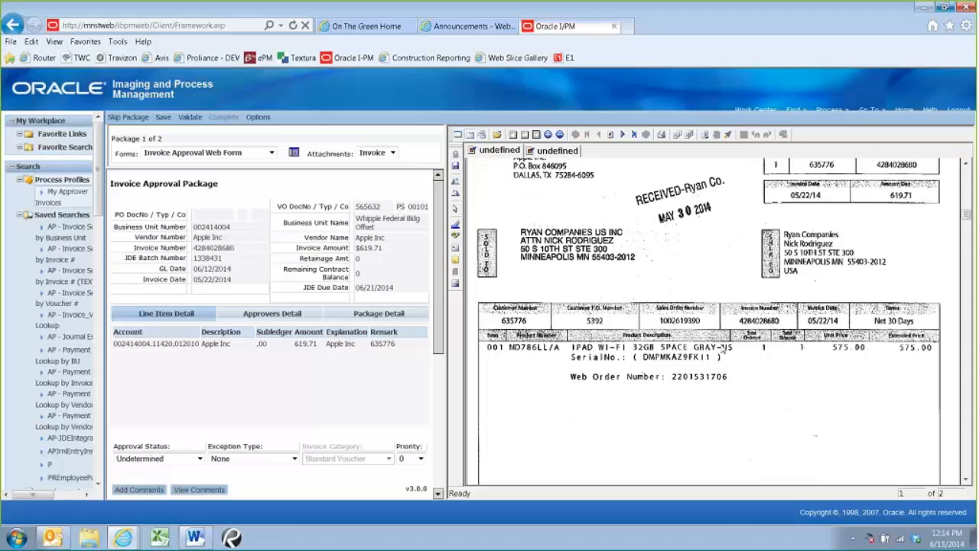
scroll(670, 314, up, 1)
scroll(670, 313, up, 1)
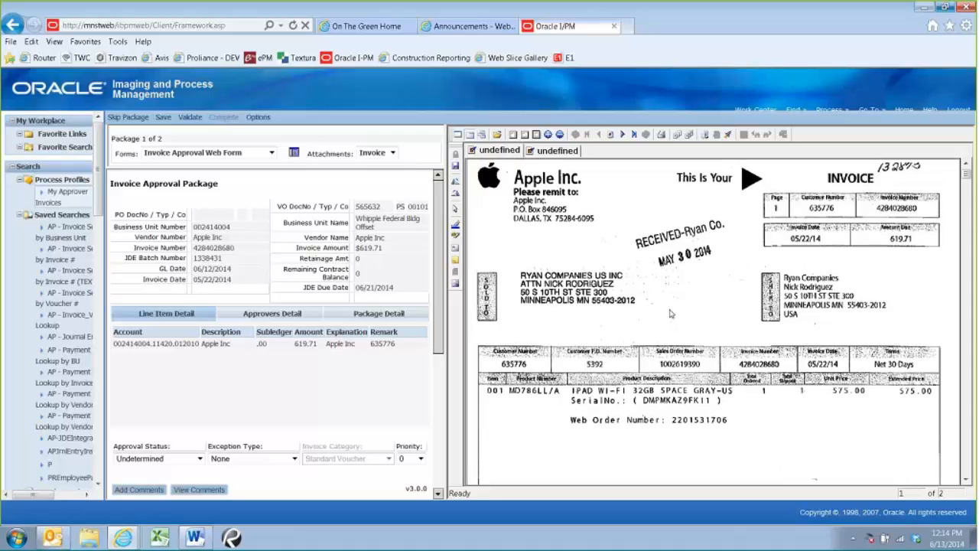
scroll(670, 314, down, 1)
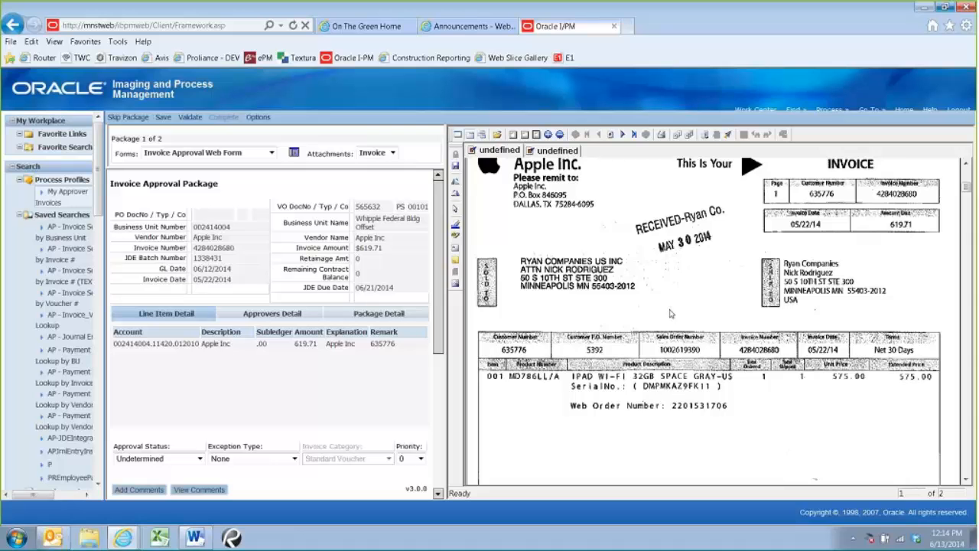
scroll(670, 314, down, 1)
scroll(670, 314, up, 2)
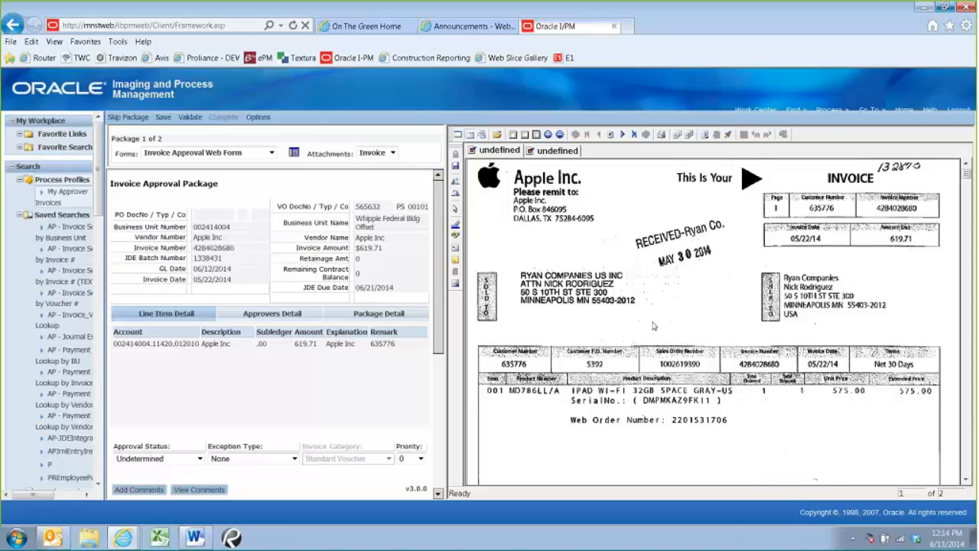
scroll(653, 326, down, 2)
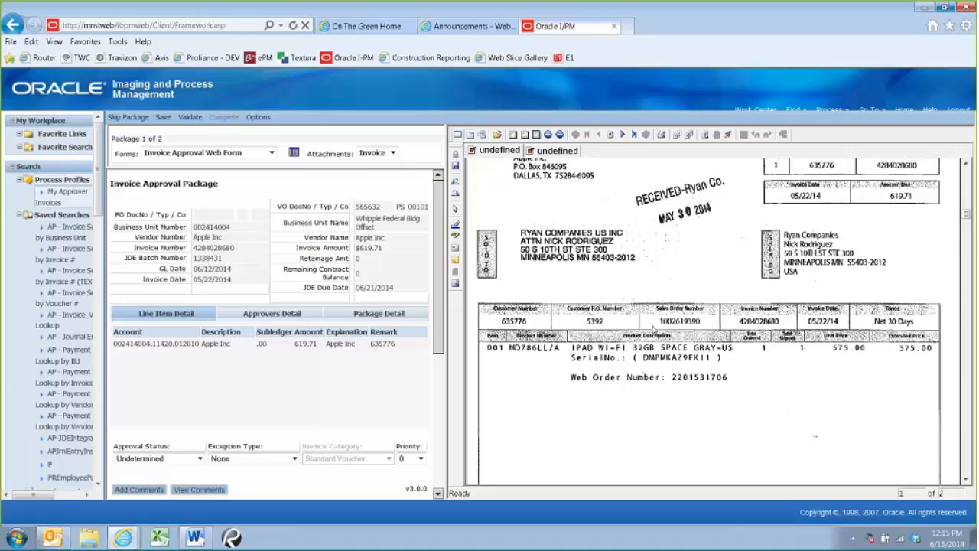
scroll(653, 329, down, 1)
scroll(652, 329, up, 2)
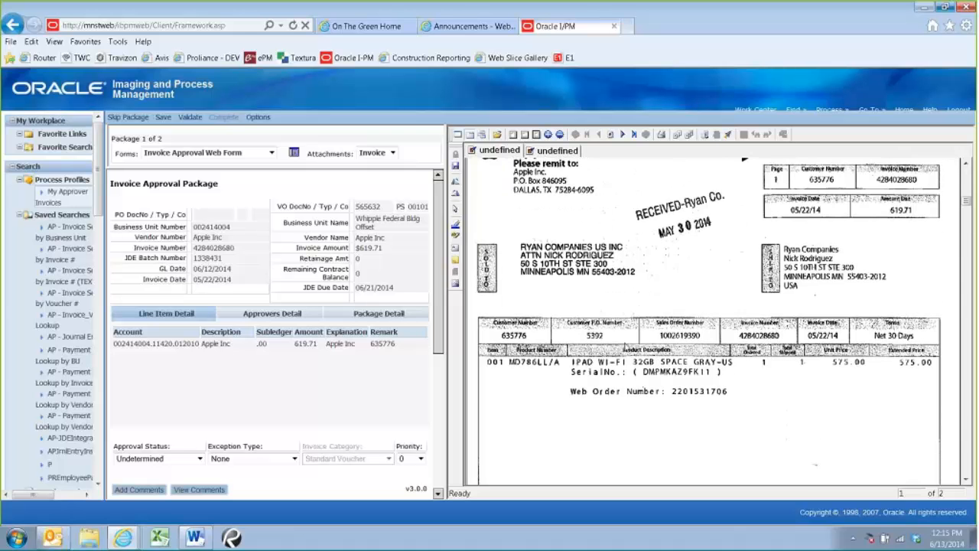
scroll(707, 322, up, 2)
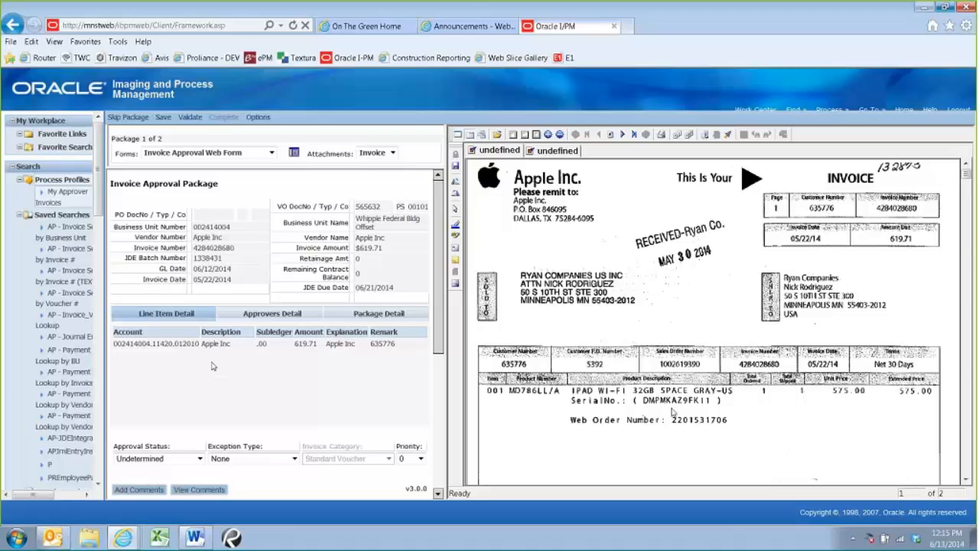
scroll(673, 412, down, 5)
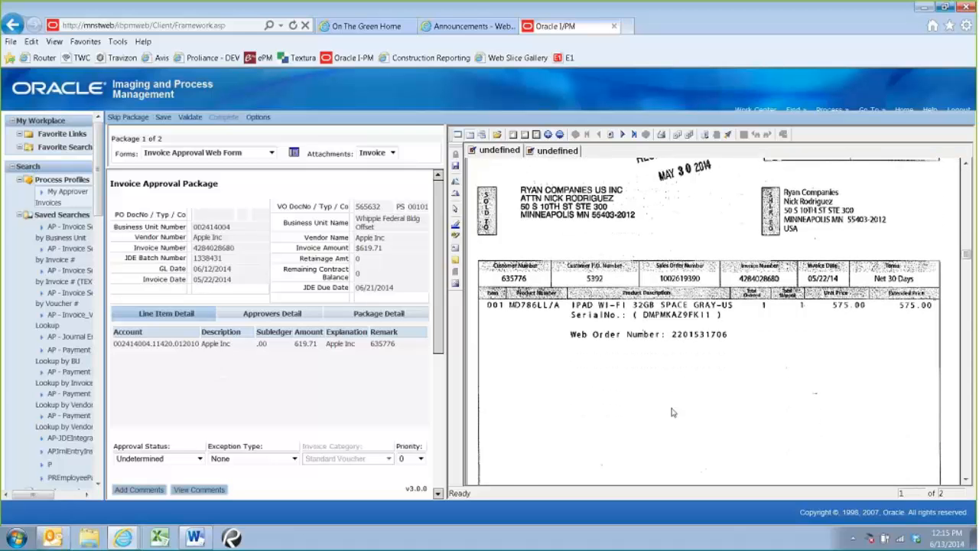
scroll(672, 412, down, 5)
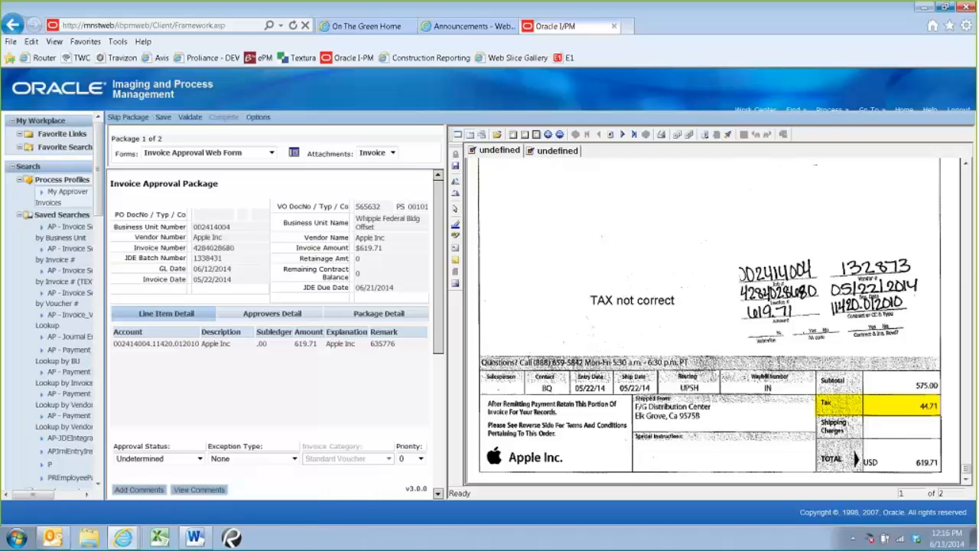
Add and submit the comment "Training Comments" for the Apple Inc package, and close the comments page
click(138, 489)
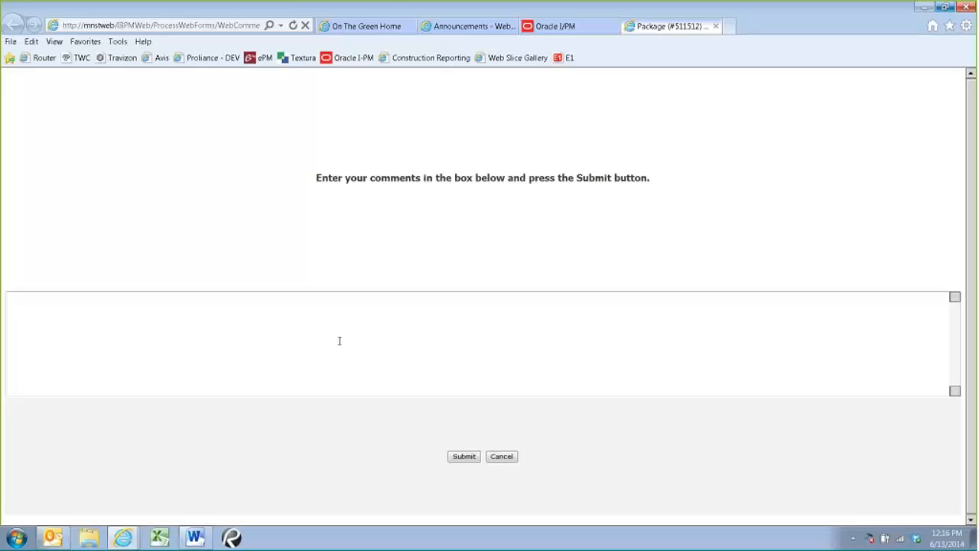
text(Training Comments)
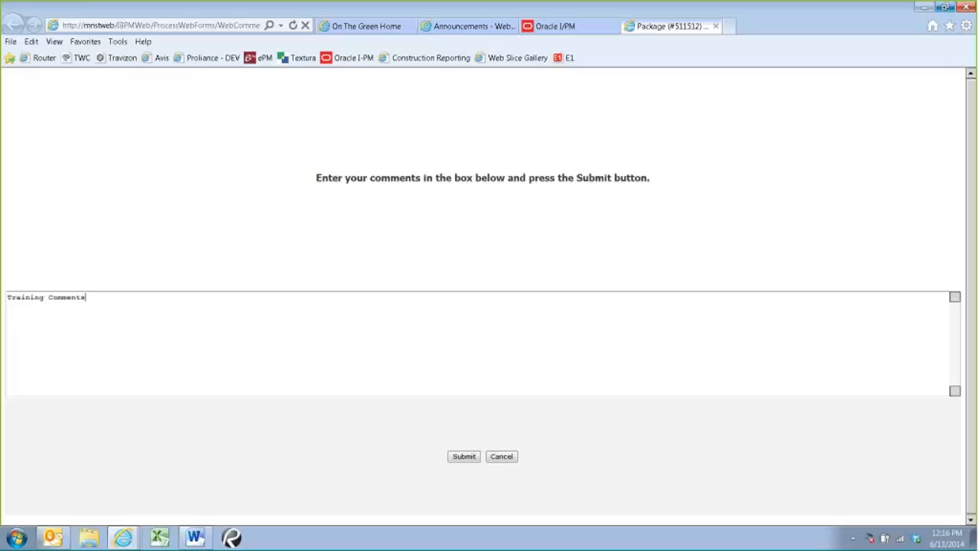
click(467, 457)
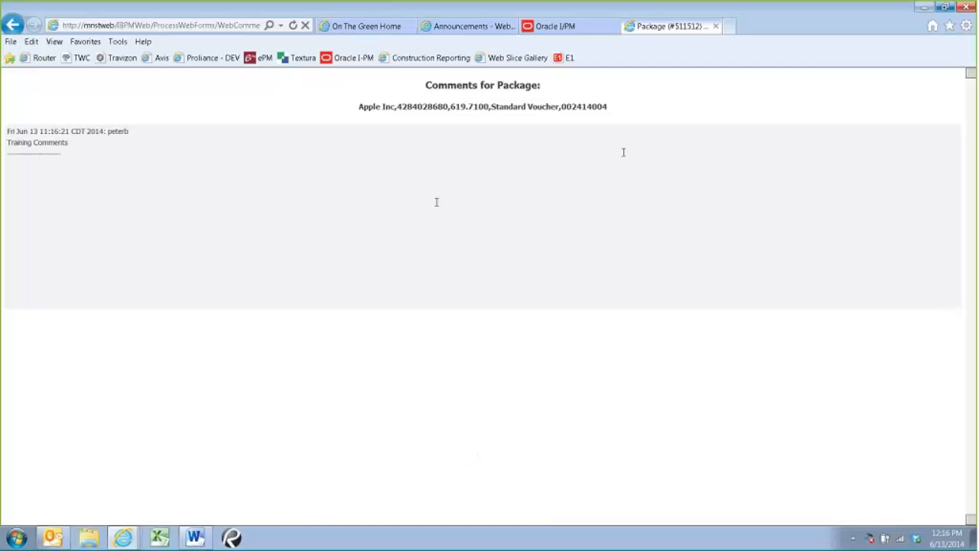
click(715, 27)
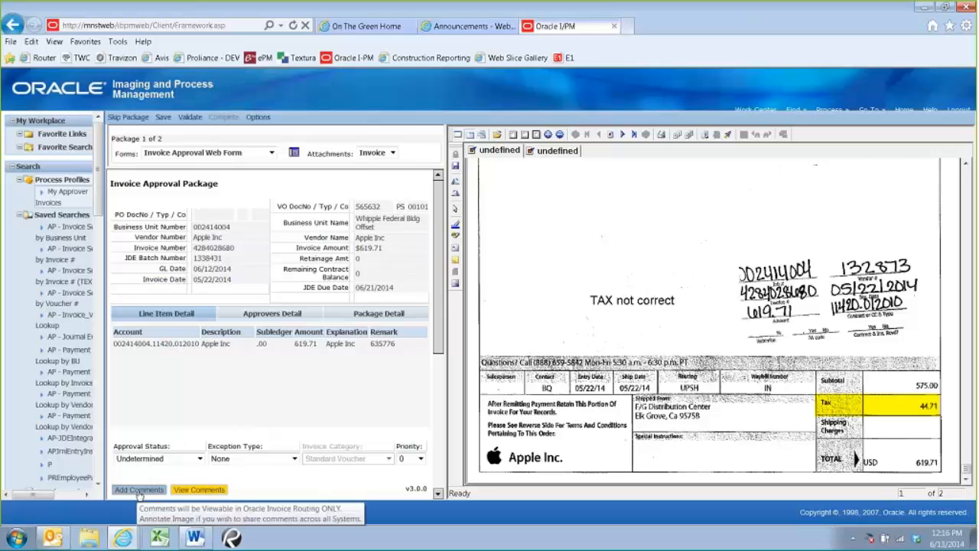
View the comments recorded for the Apple Inc package and return to the Invoice Approval Package
click(216, 491)
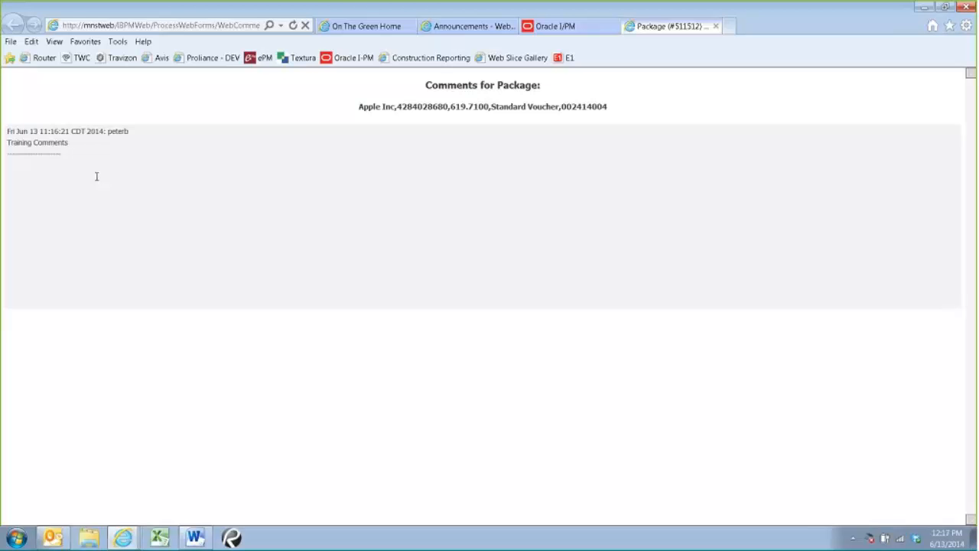
click(716, 26)
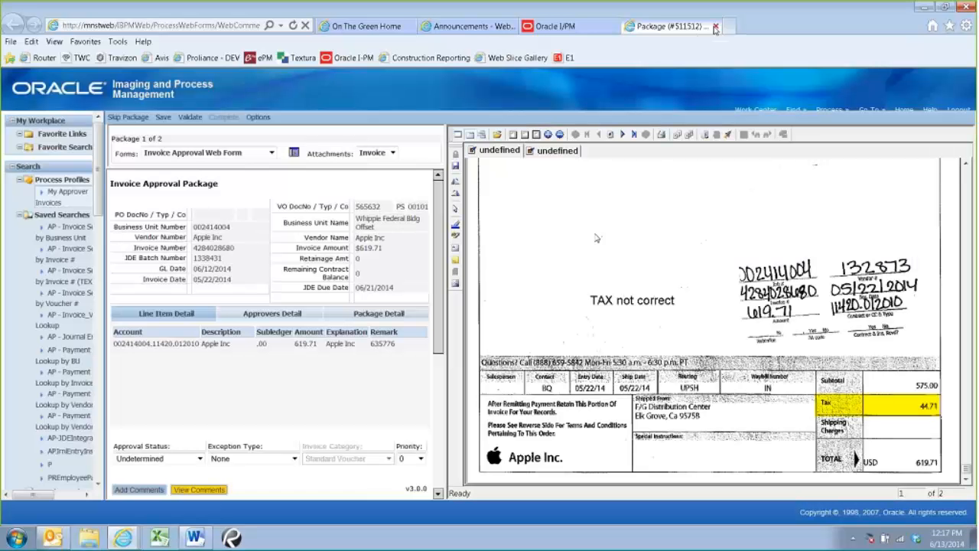
click(716, 27)
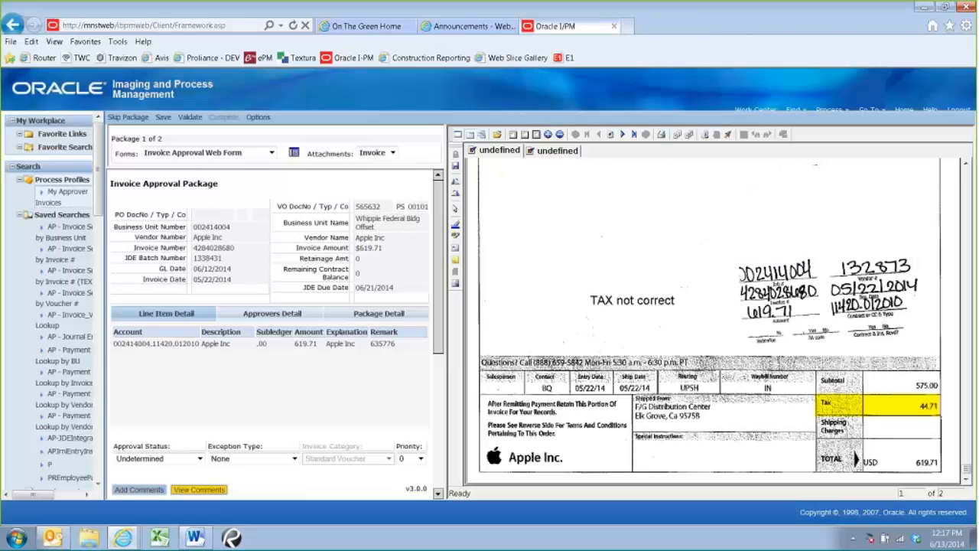
Set the Apple Inc package's approval status to Rejected - Correction Required and its exception type to Other AP Correction - See Comments
click(189, 459)
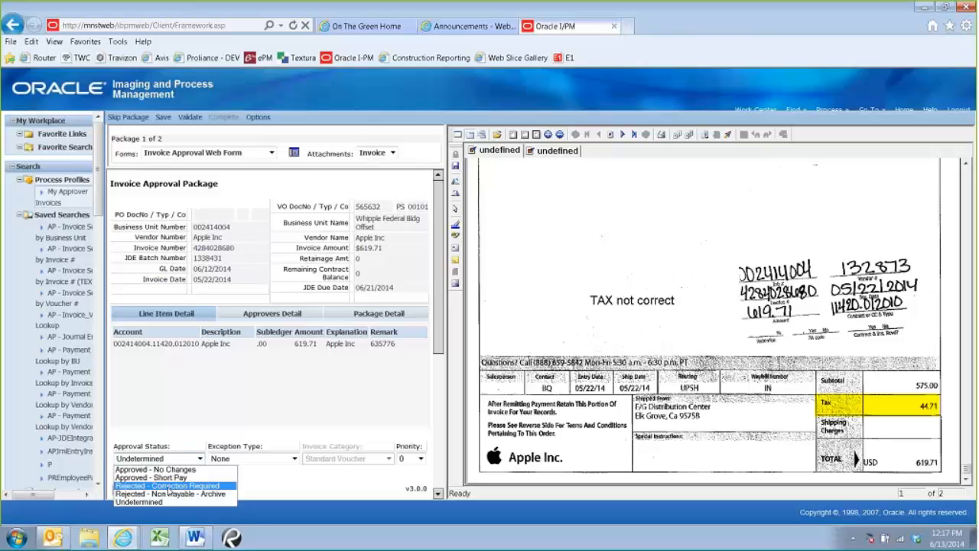
click(170, 426)
click(176, 459)
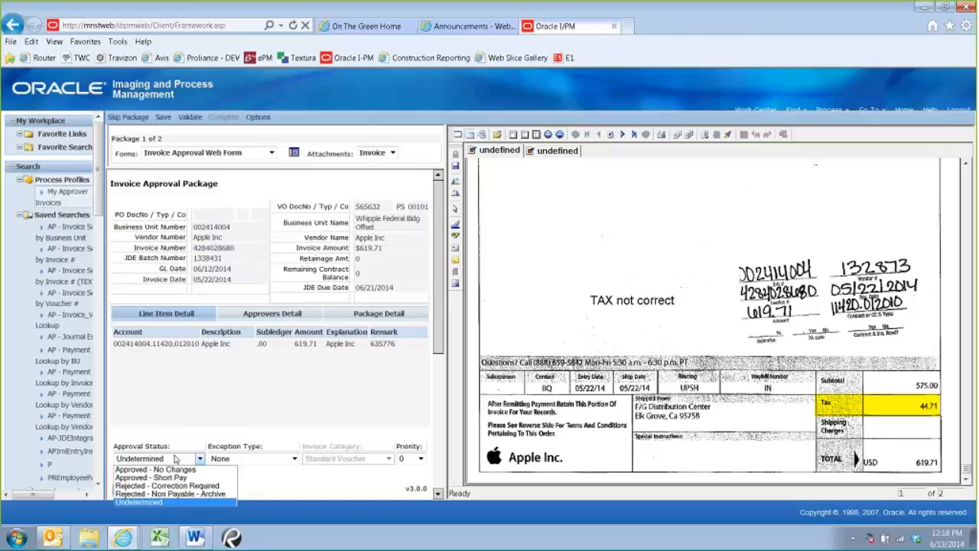
click(179, 487)
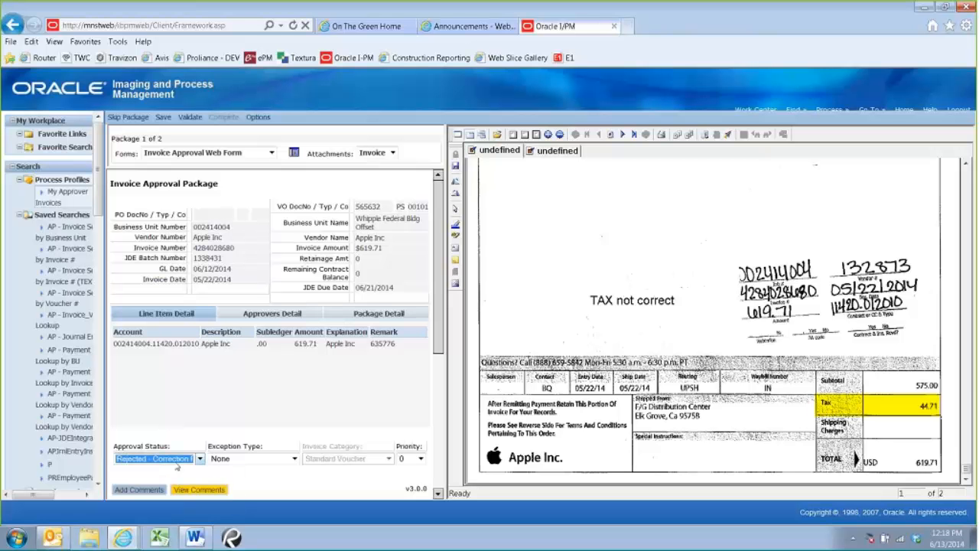
click(222, 458)
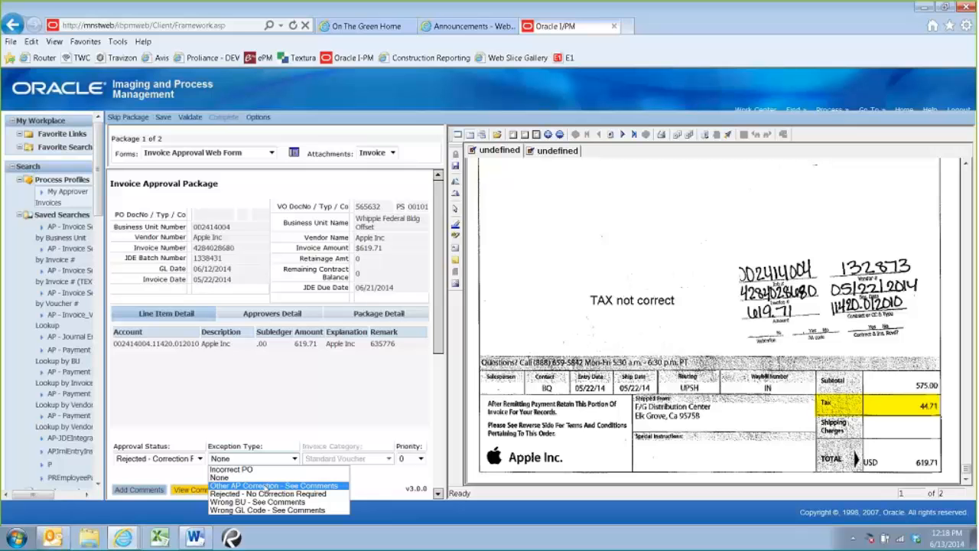
click(291, 487)
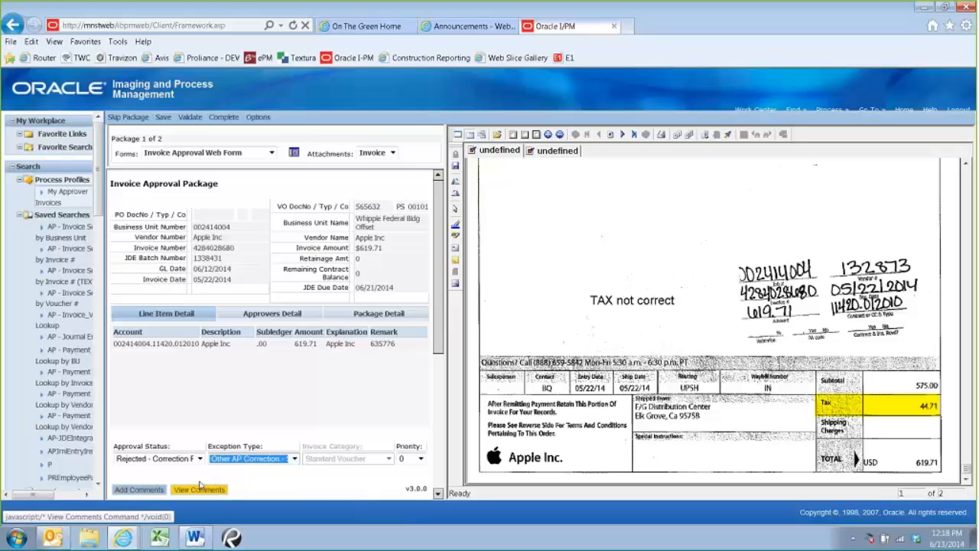
click(266, 457)
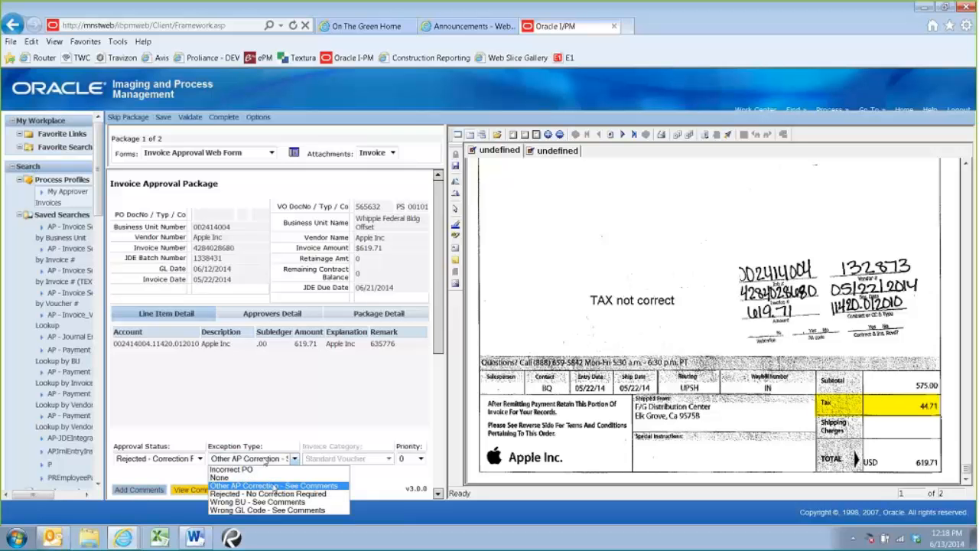
click(275, 485)
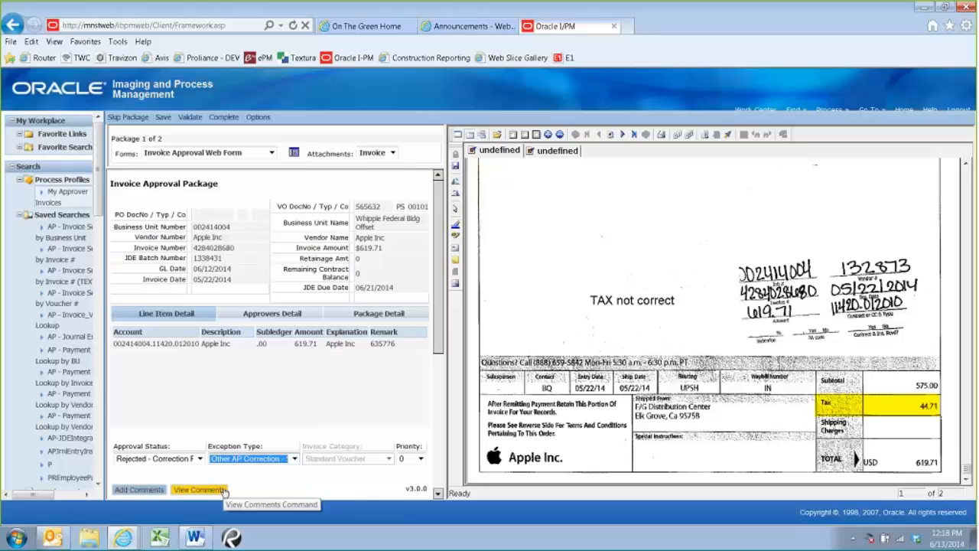
Set the Apple Inc package's exception type to None and its approval status to Approved - No Changes
click(264, 459)
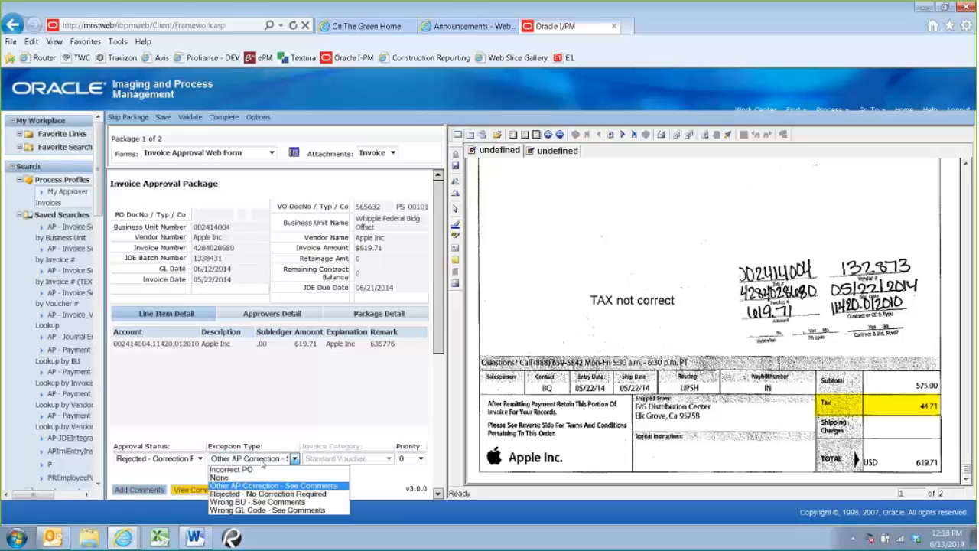
click(218, 476)
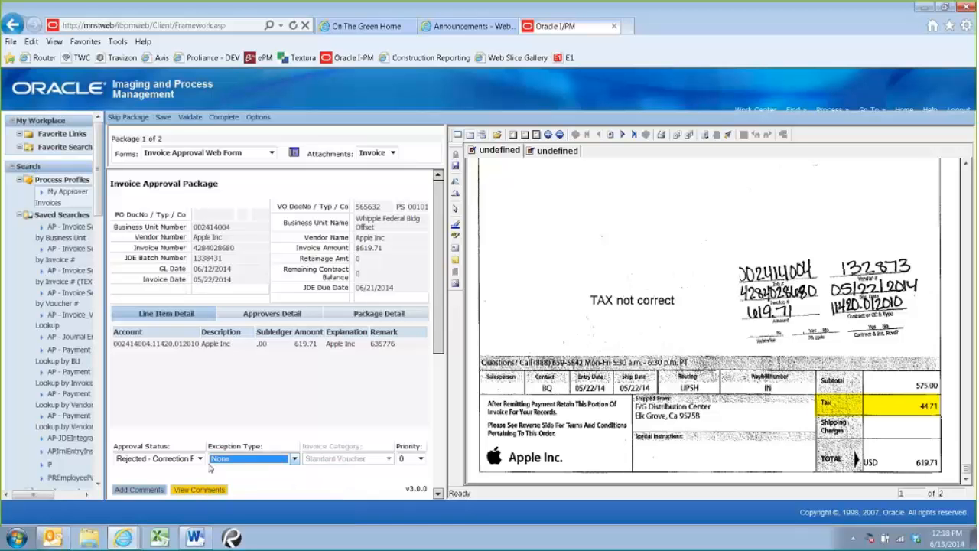
click(195, 458)
click(191, 470)
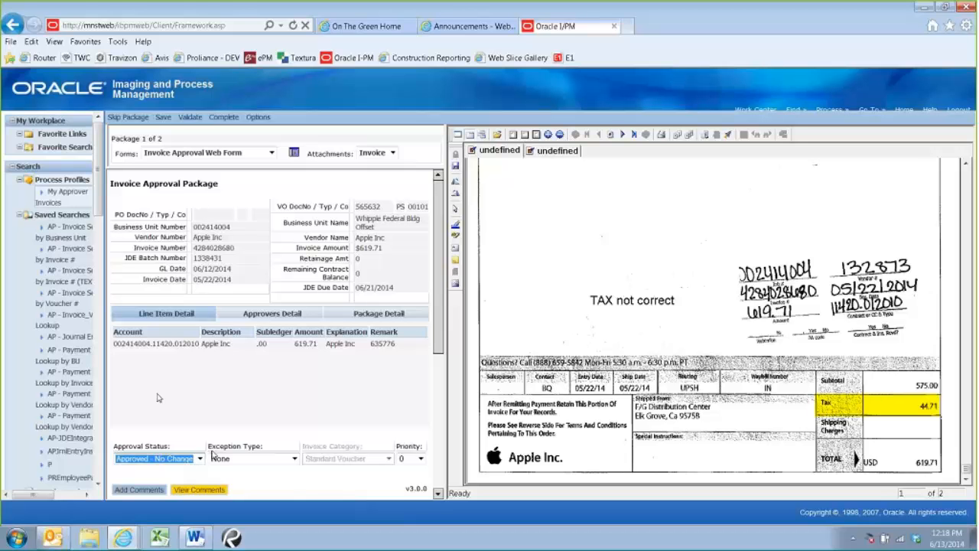
click(191, 459)
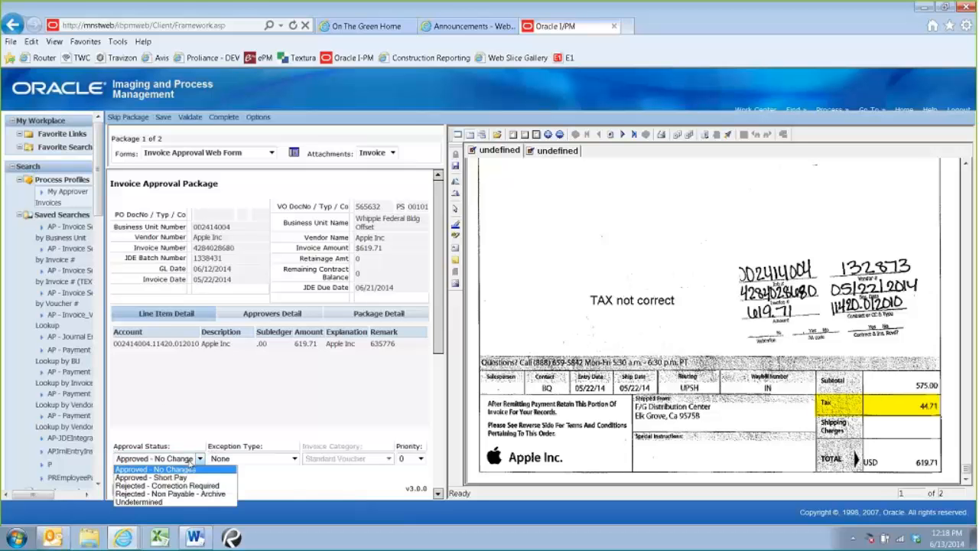
click(187, 389)
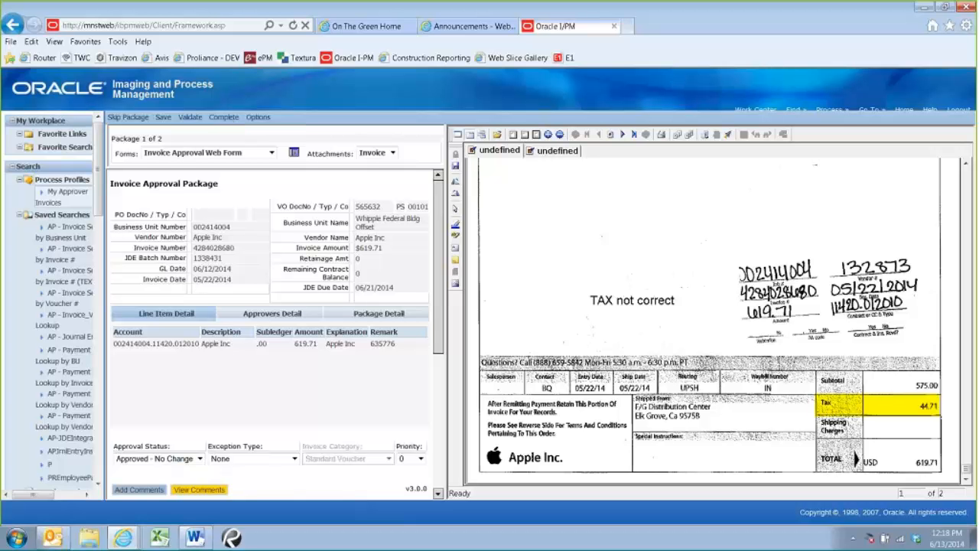
click(163, 459)
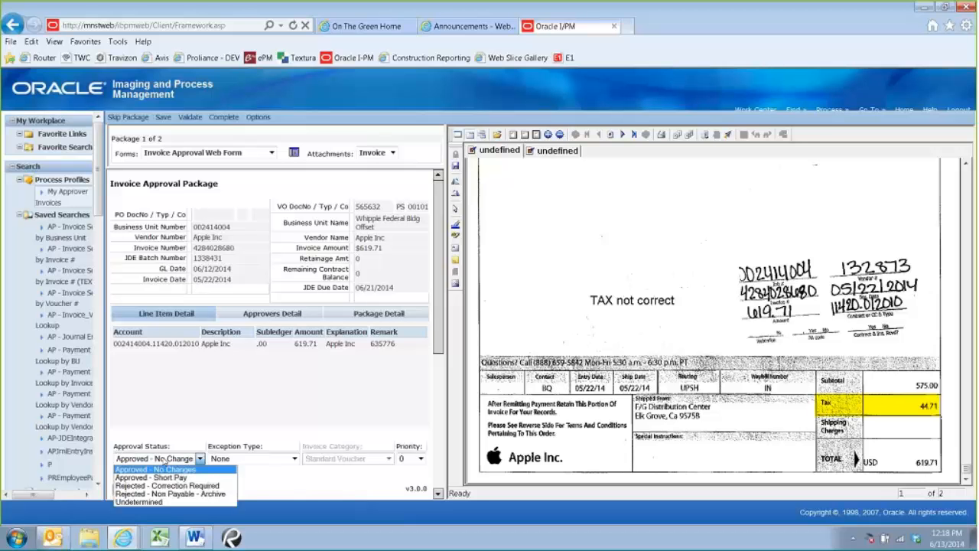
click(166, 472)
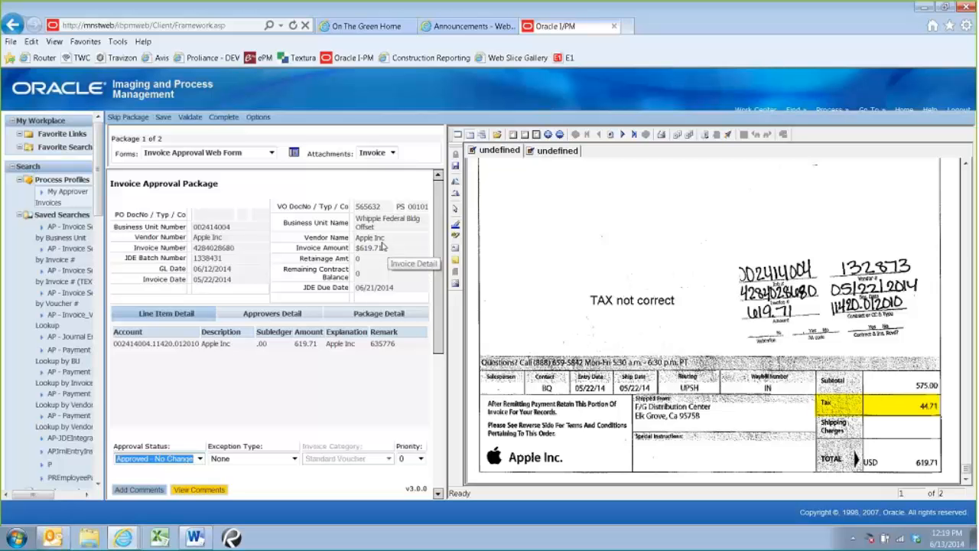
Skip the Apple Inc package without saving any annotations, and review the Office Depot invoice from its header down to the totals
click(134, 119)
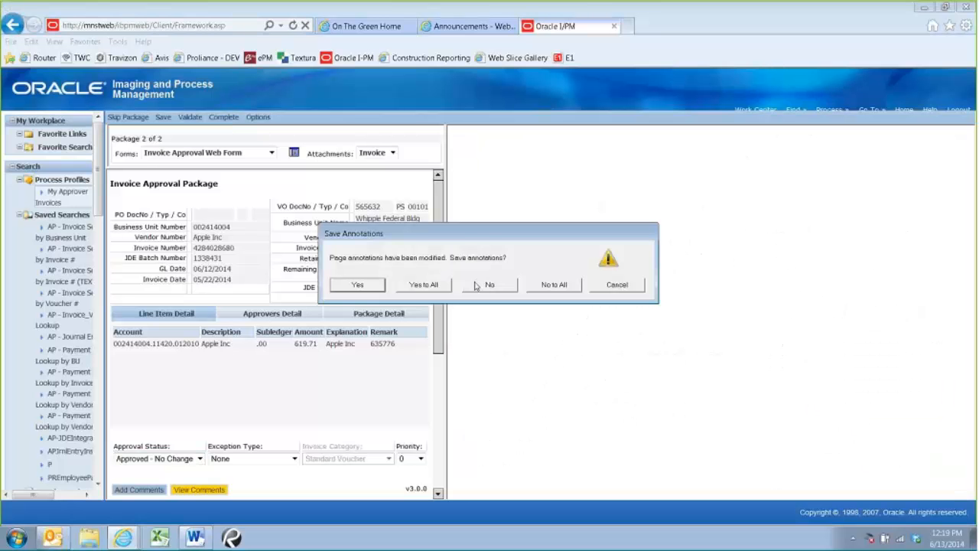
click(556, 285)
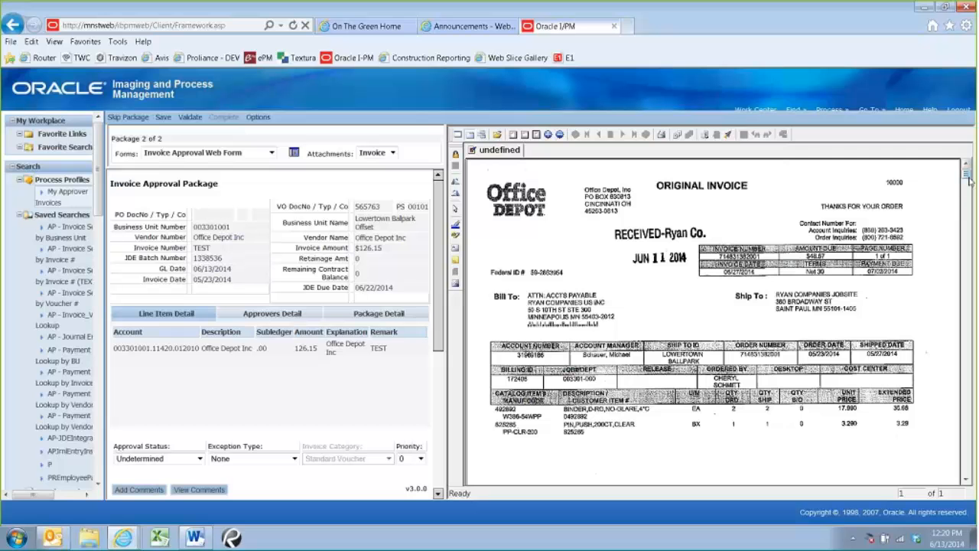
drag(969, 178, 968, 194)
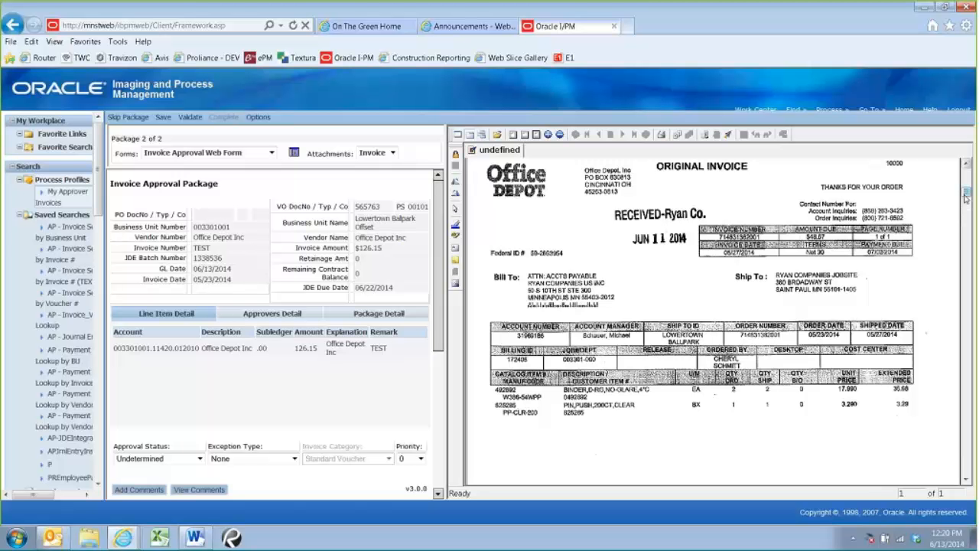
scroll(966, 450, down, 6)
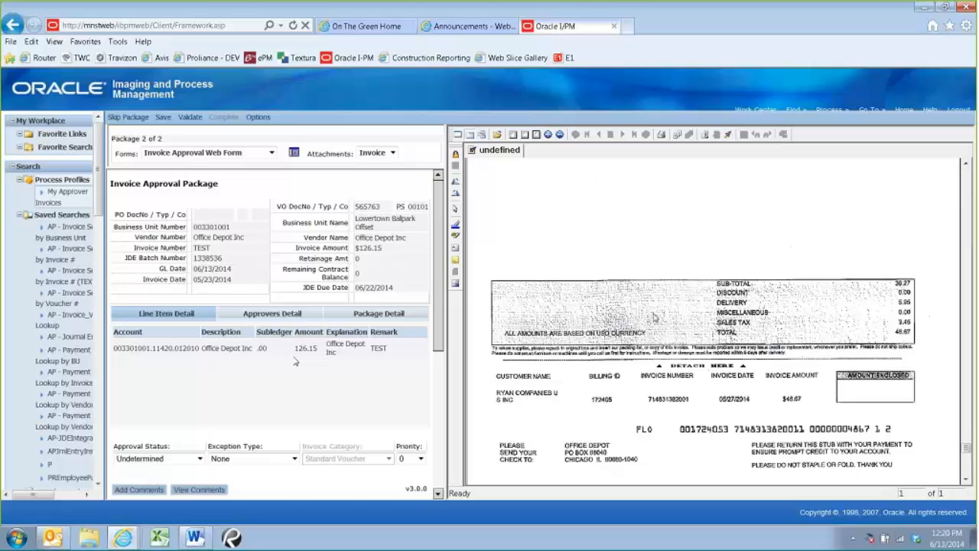
scroll(676, 314, up, 3)
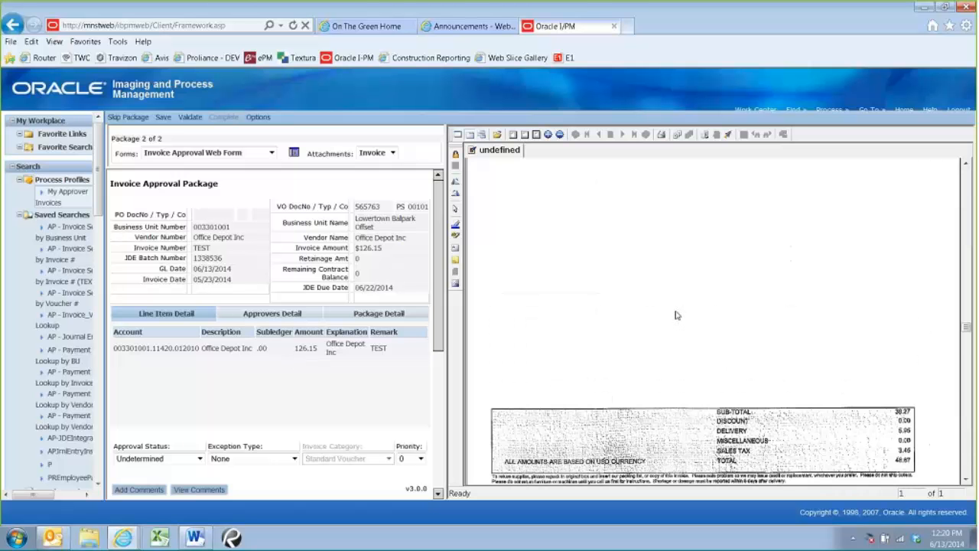
scroll(676, 315, down, 1)
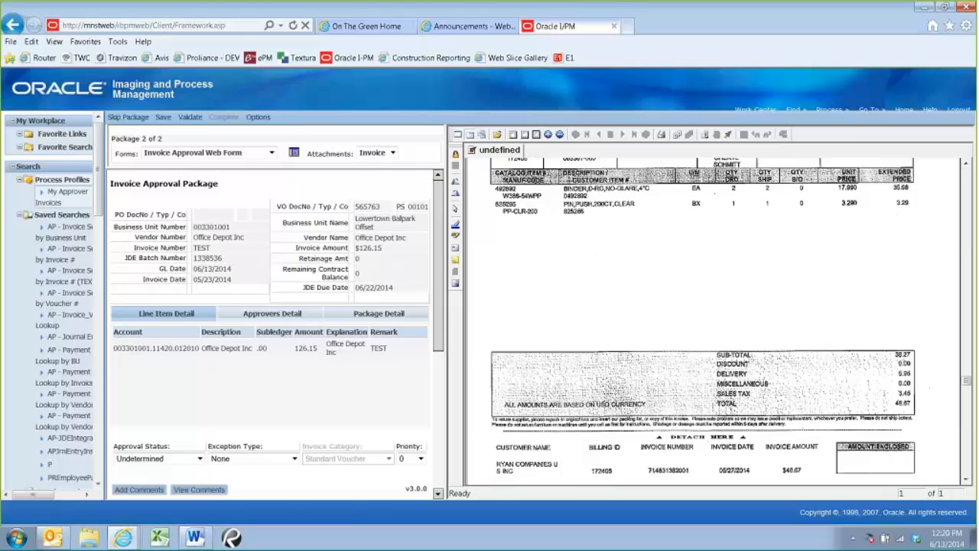
Add and submit the comment "Routing Total Doesn't Match. Training - PLEASE DELETE" for the Office Depot package, and close the comments page
click(134, 490)
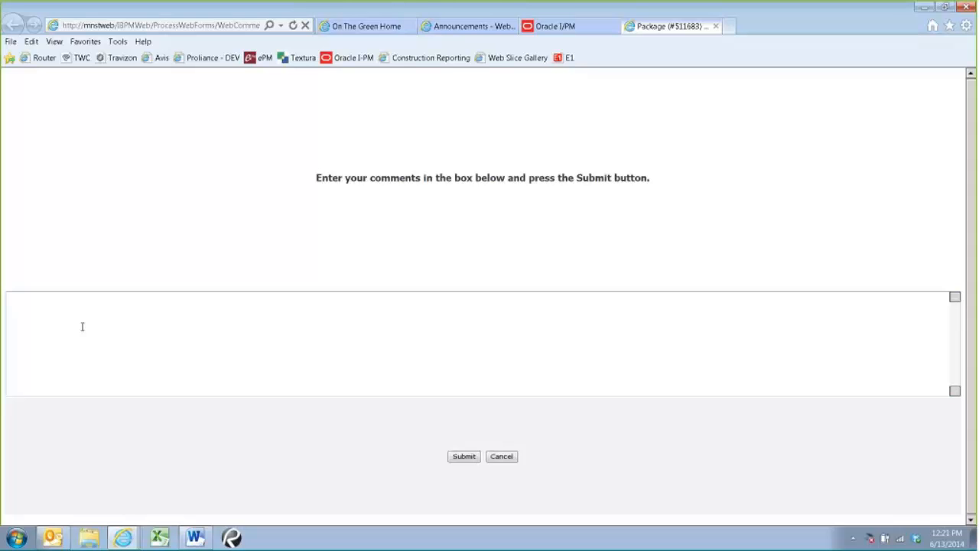
text(Routing Total DOesn't Match)
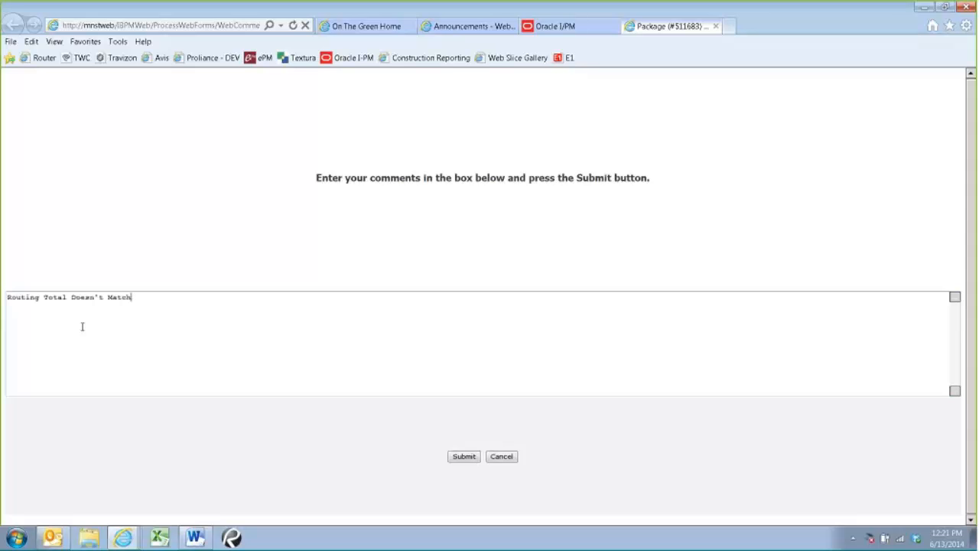
text(.  Training - PLEASE DELETE)
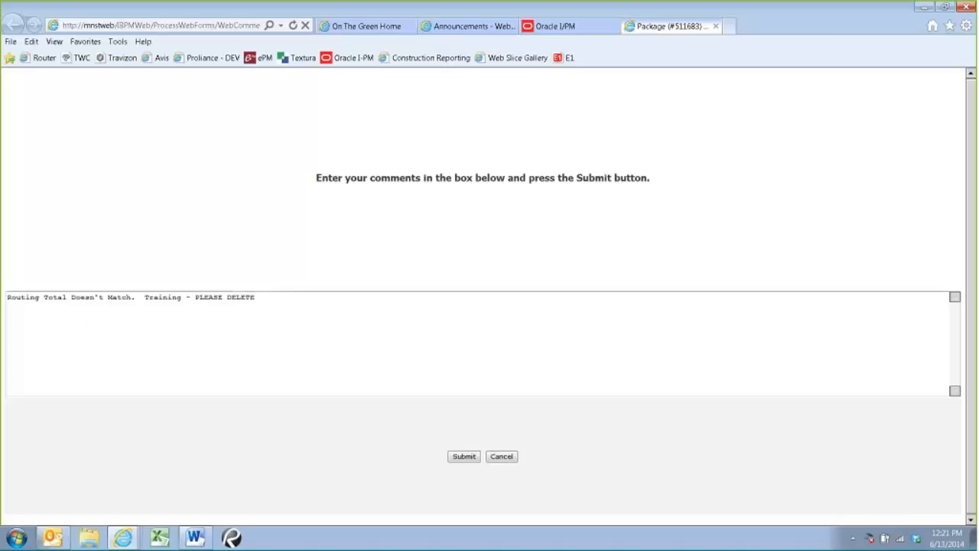
key(Tab)
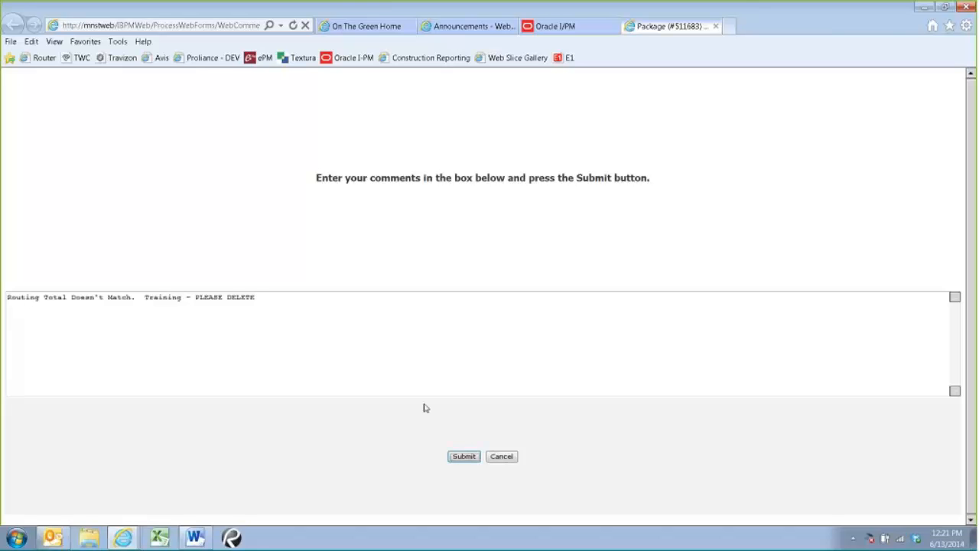
key(Return)
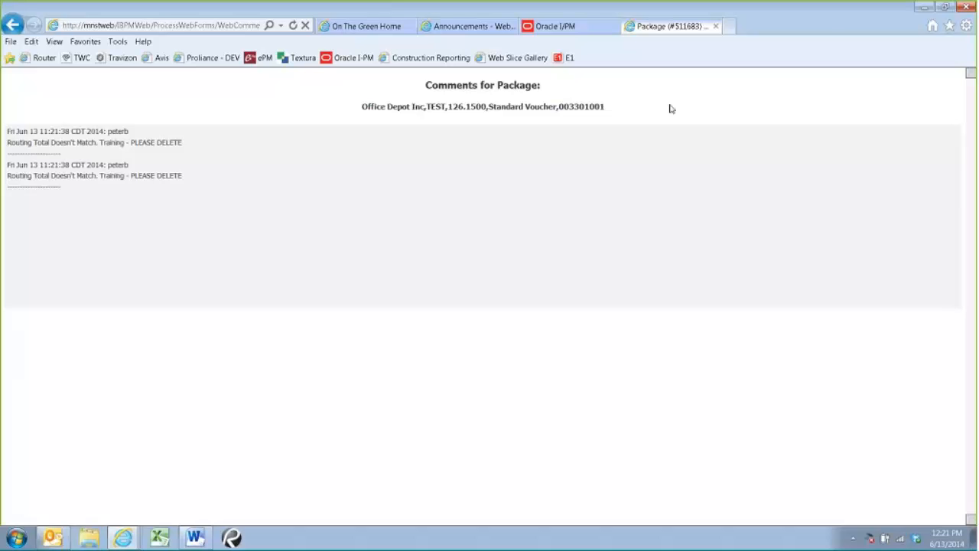
click(715, 26)
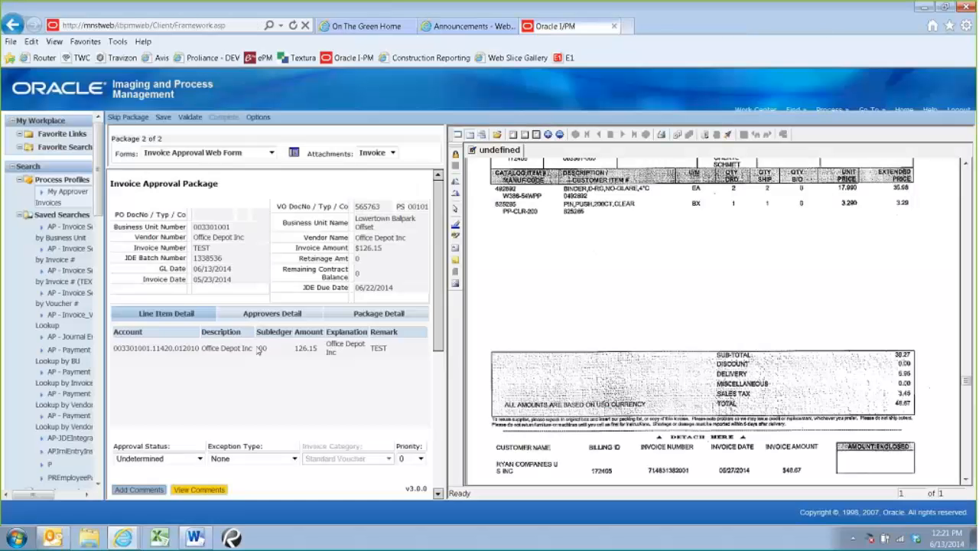
Complete the Office Depot package with approval status Rejected - Correction Required and exception type Other AP Correction - See Comments
click(198, 458)
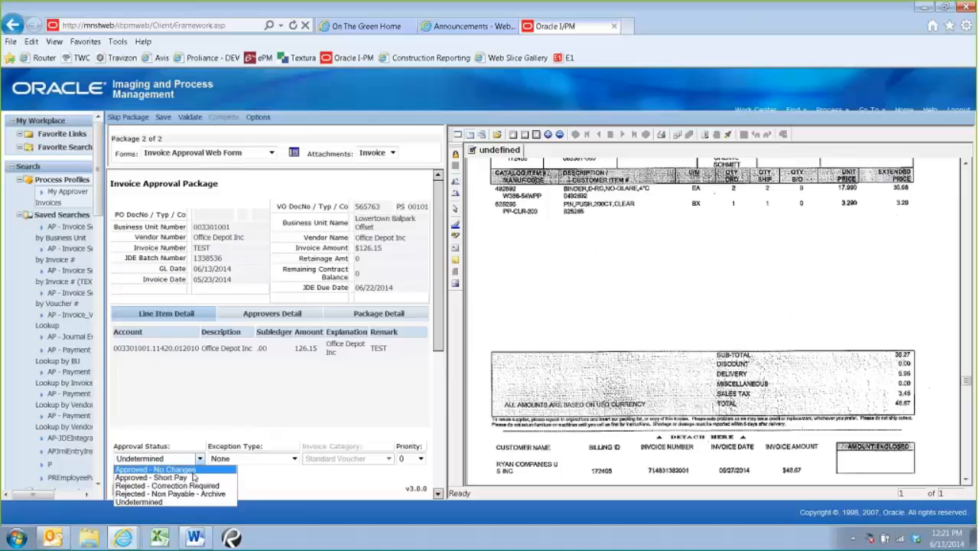
click(194, 493)
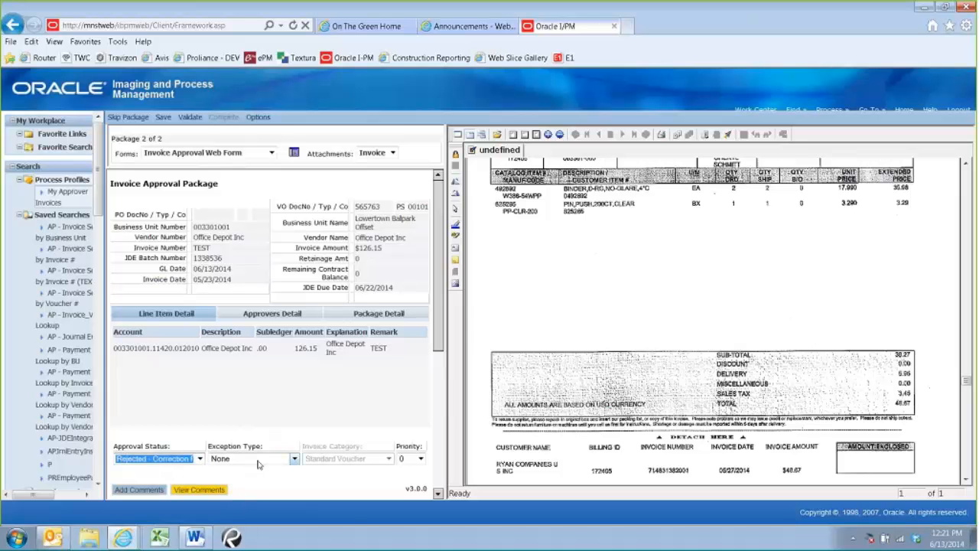
click(294, 458)
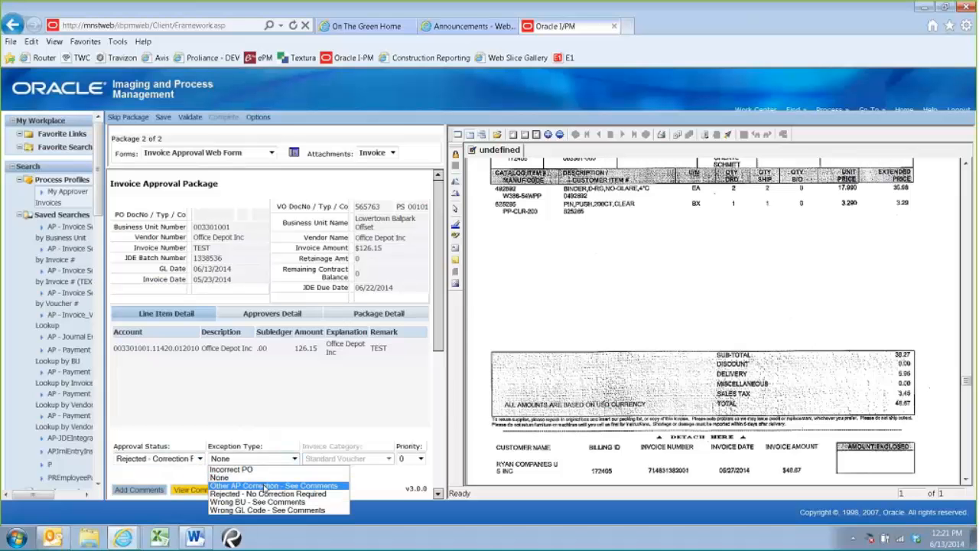
click(264, 487)
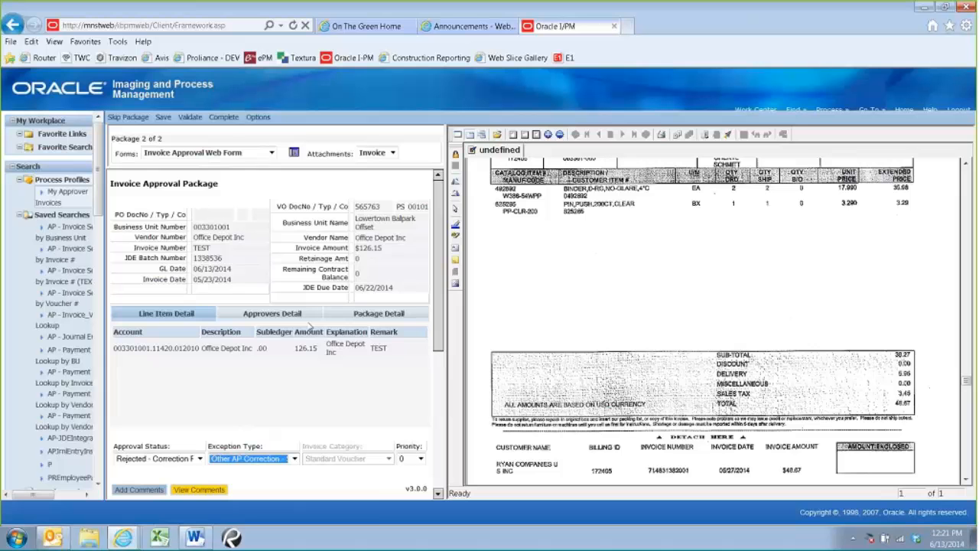
click(223, 116)
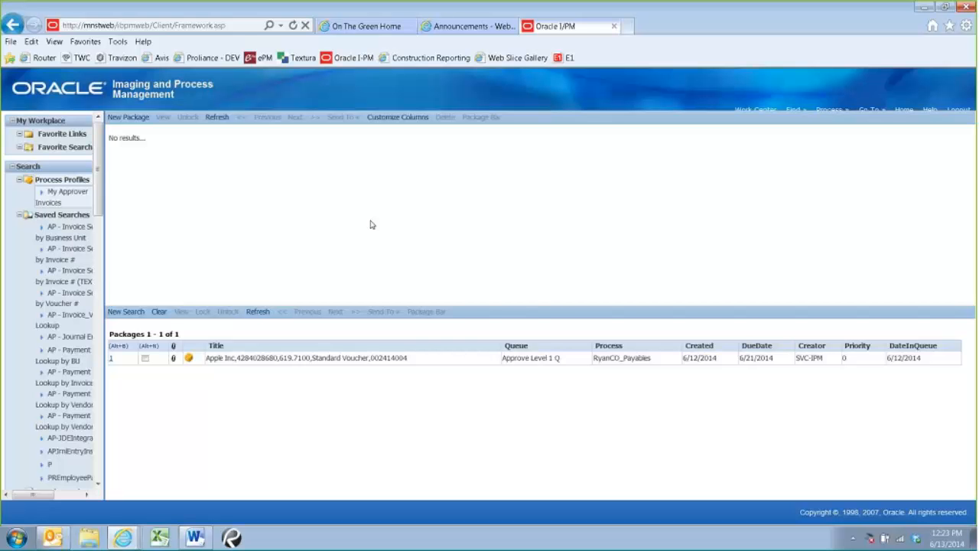
click(621, 5)
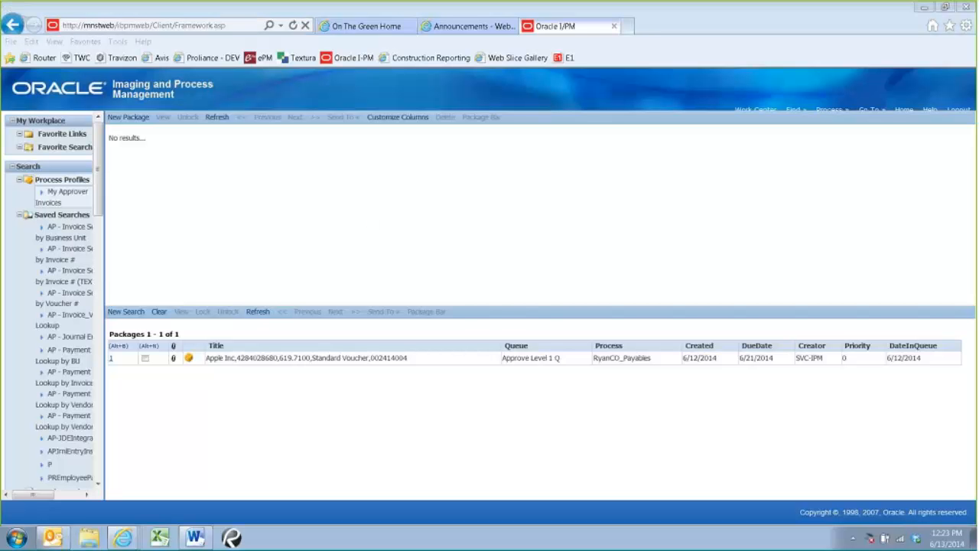